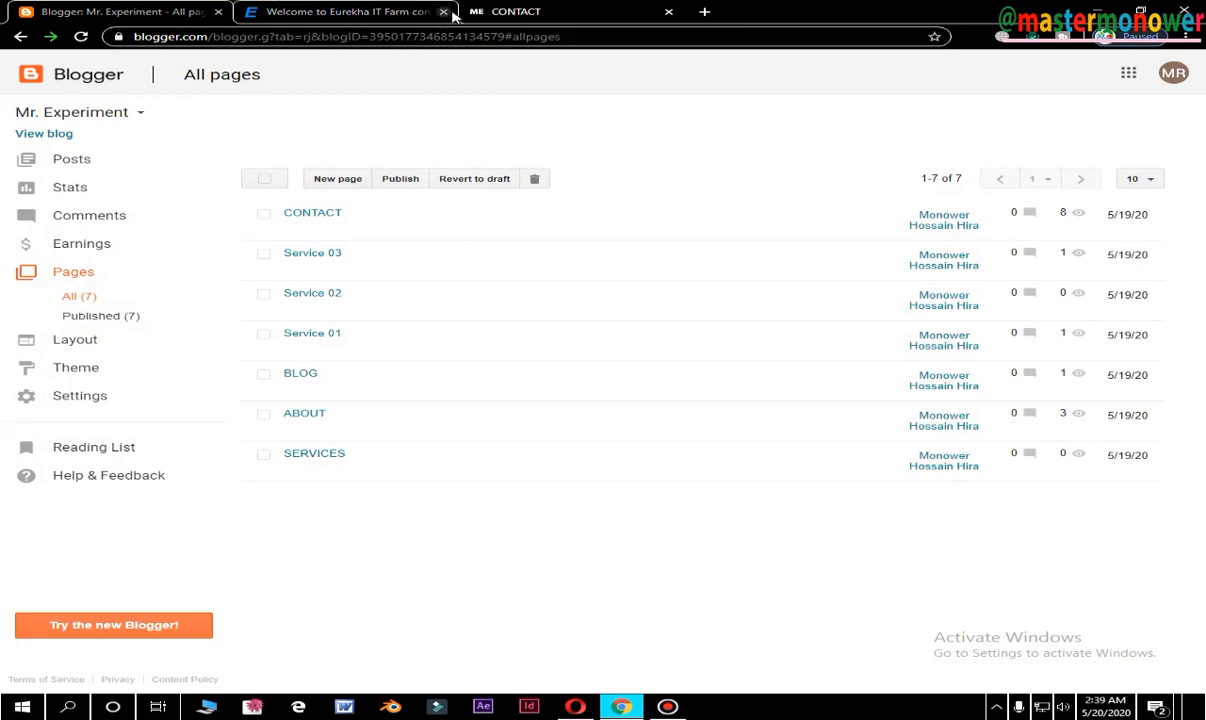
Examine the live chat widget on the Eurekha contact page, opening and closing its chat window.
{"action": "left_click", "coordinate": [338, 14]}
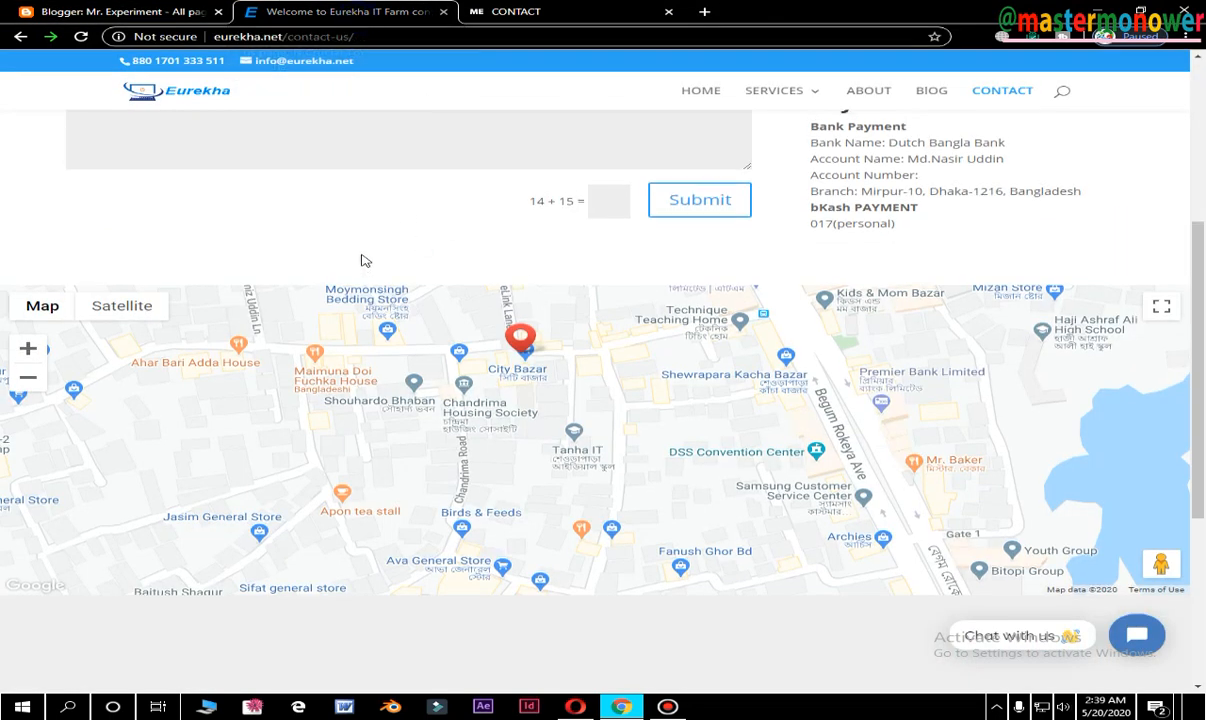
{"action": "scroll", "coordinate": [364, 258], "scroll_direction": "up", "scroll_amount": 4}
{"action": "scroll", "coordinate": [363, 255], "scroll_direction": "down", "scroll_amount": 2}
{"action": "scroll", "coordinate": [363, 255], "scroll_direction": "down", "scroll_amount": 3}
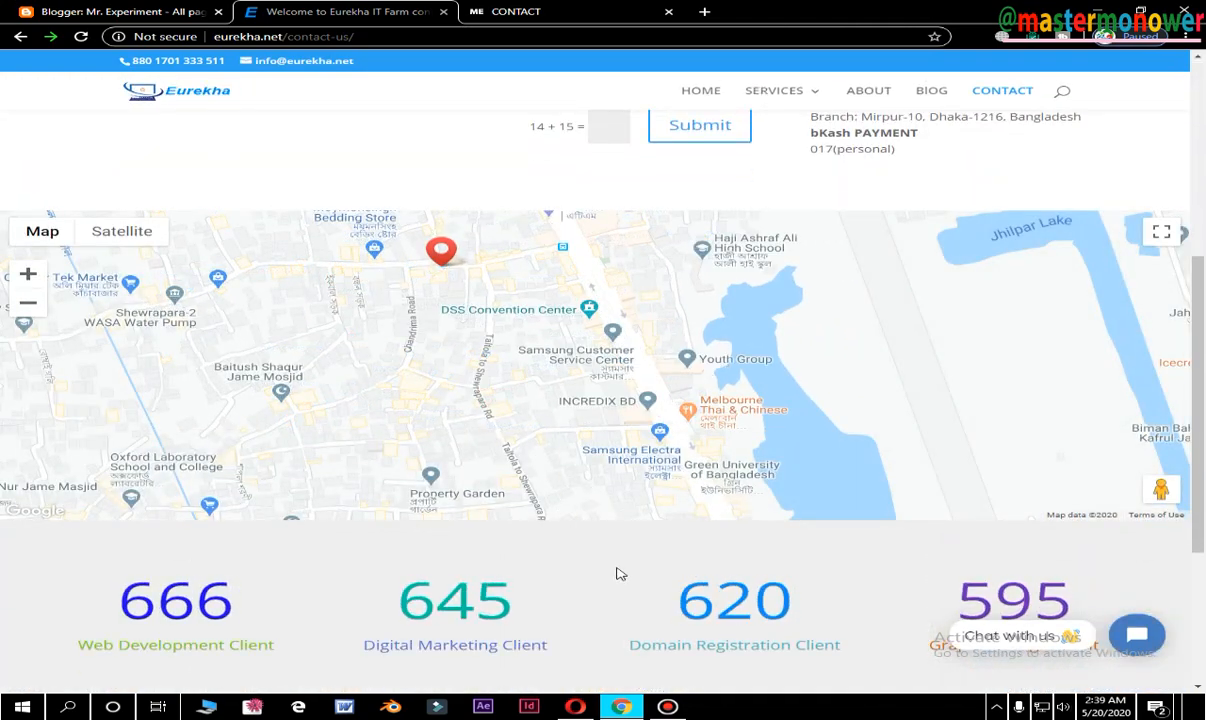
{"action": "left_click", "coordinate": [1143, 640]}
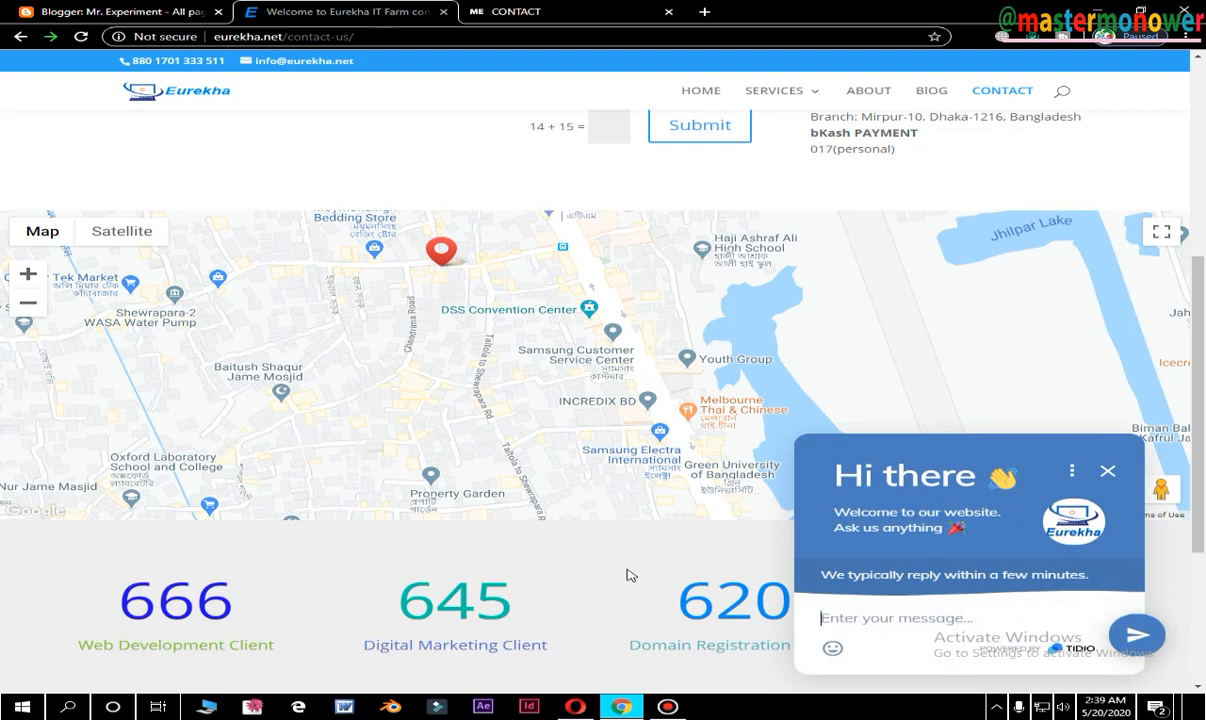
{"action": "left_click", "coordinate": [1110, 476]}
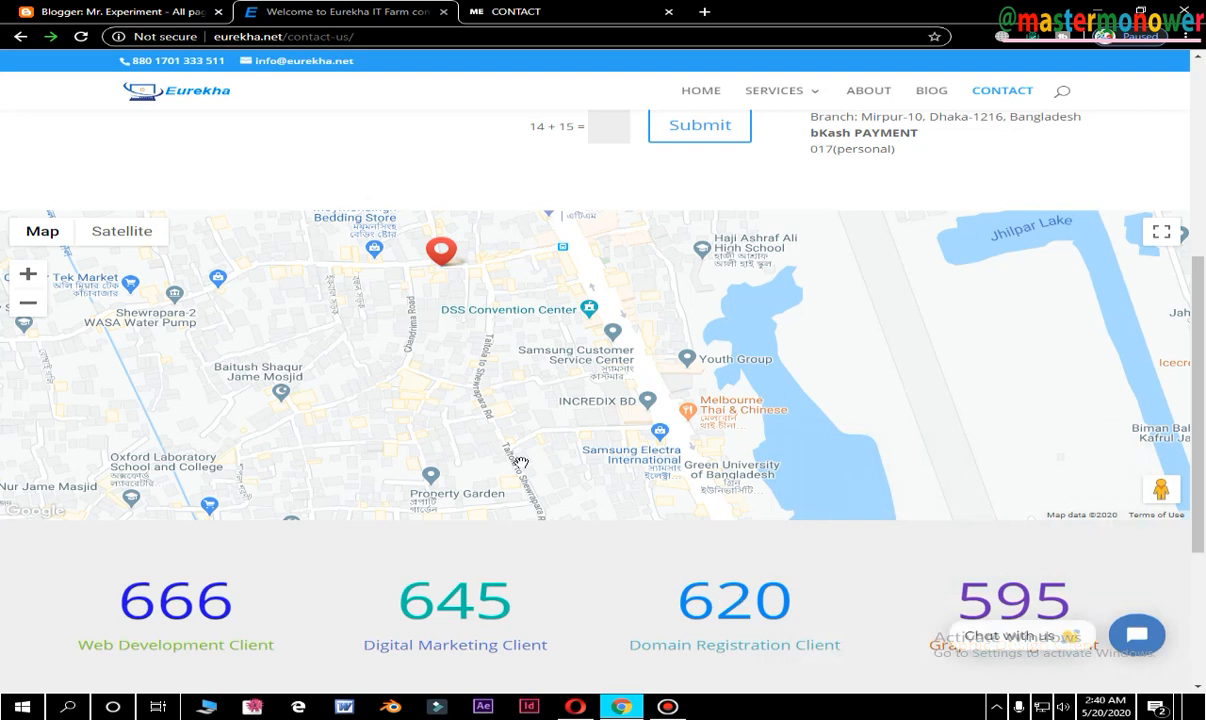
Switch to Opera and open the Messaging settings of the Facebook page.
{"action": "left_click", "coordinate": [182, 15]}
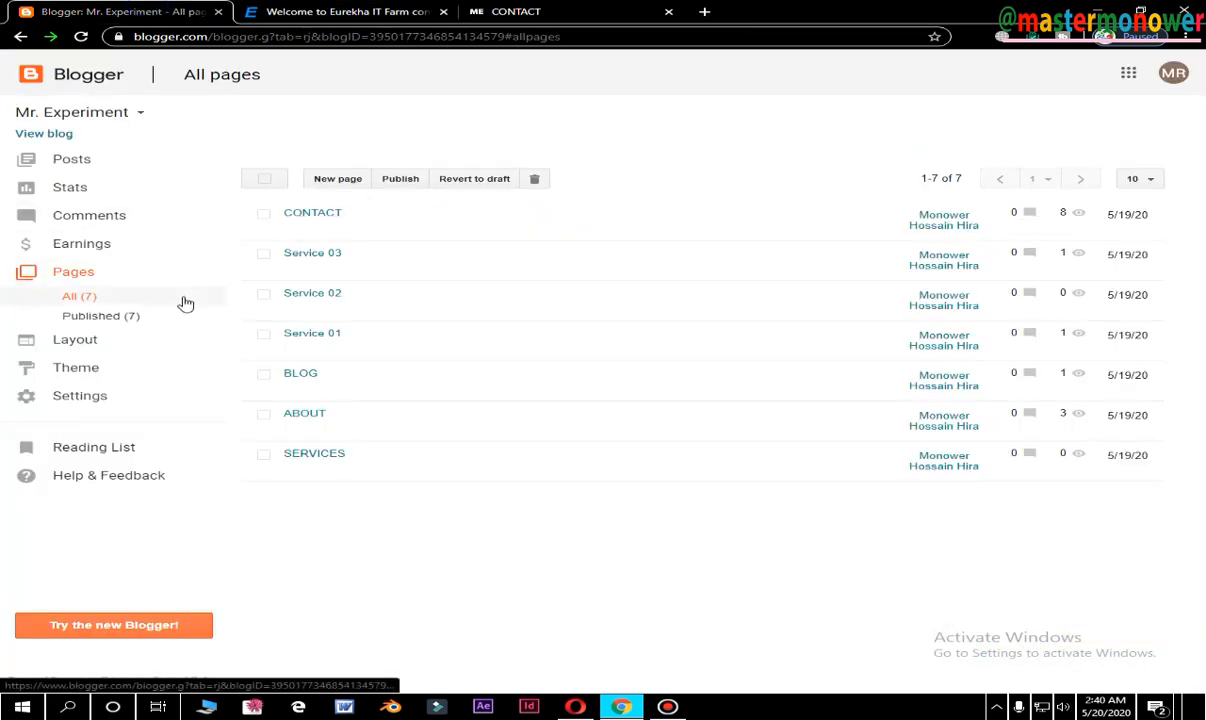
{"action": "left_click", "coordinate": [1093, 12]}
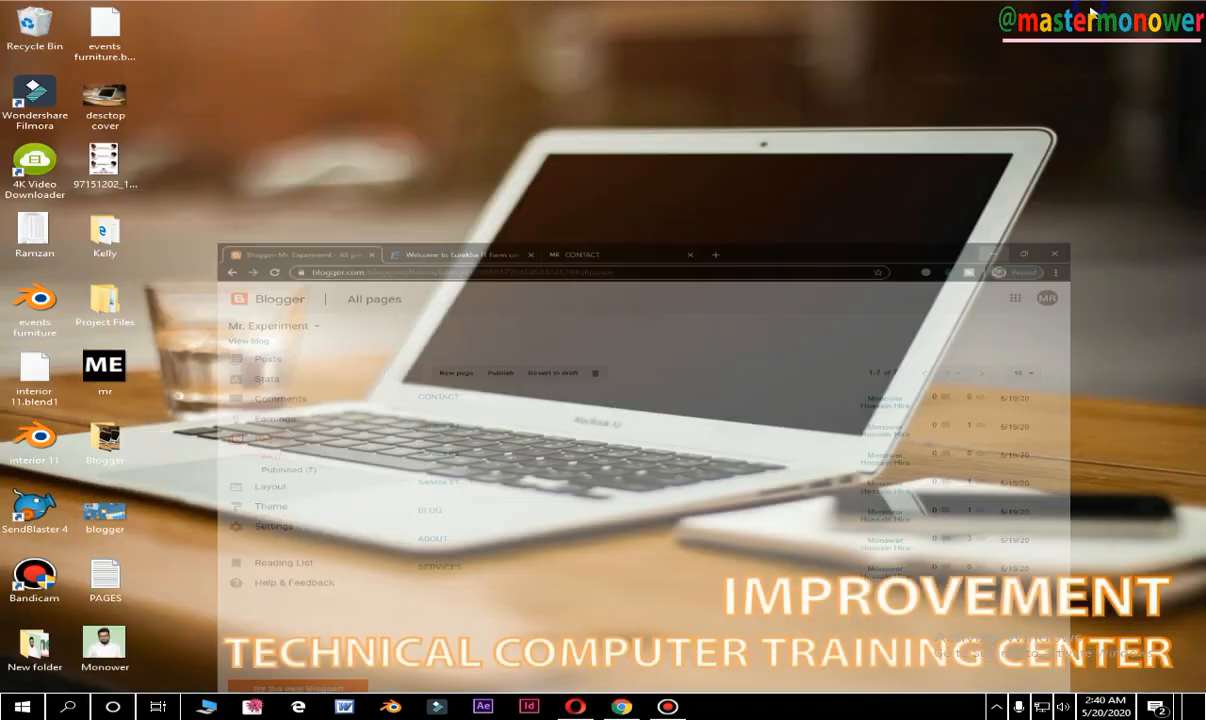
{"action": "left_click", "coordinate": [578, 706]}
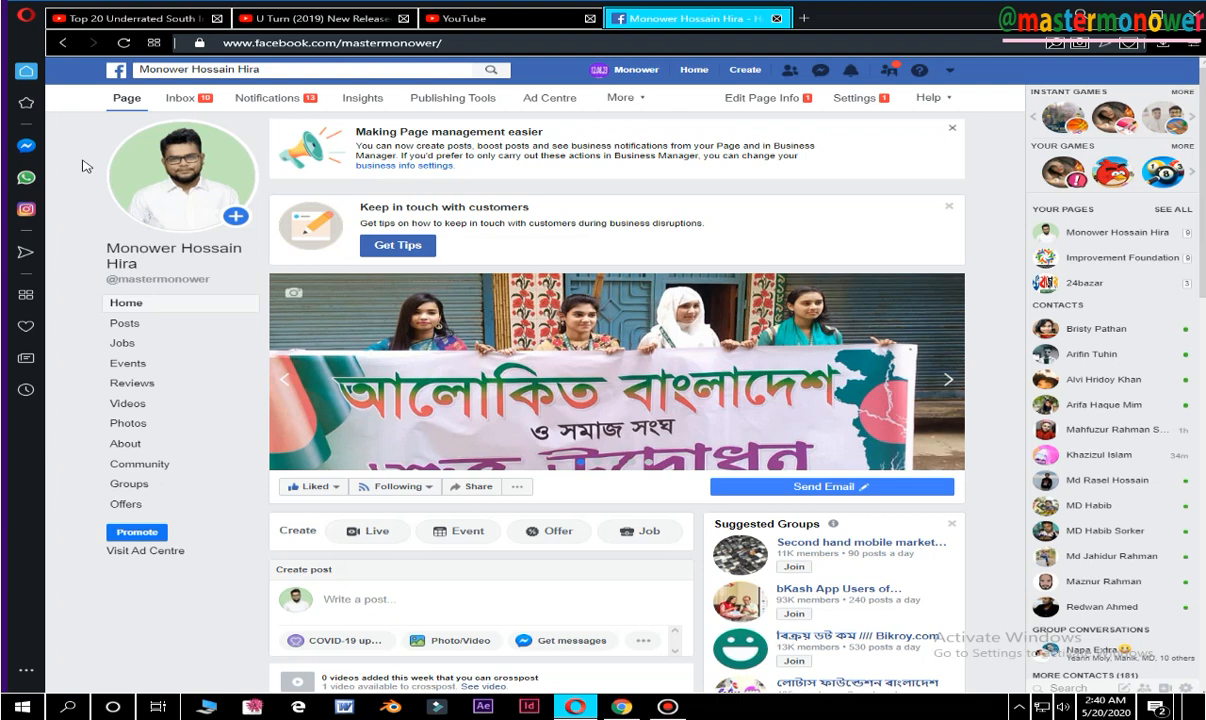
{"action": "left_click", "coordinate": [863, 104]}
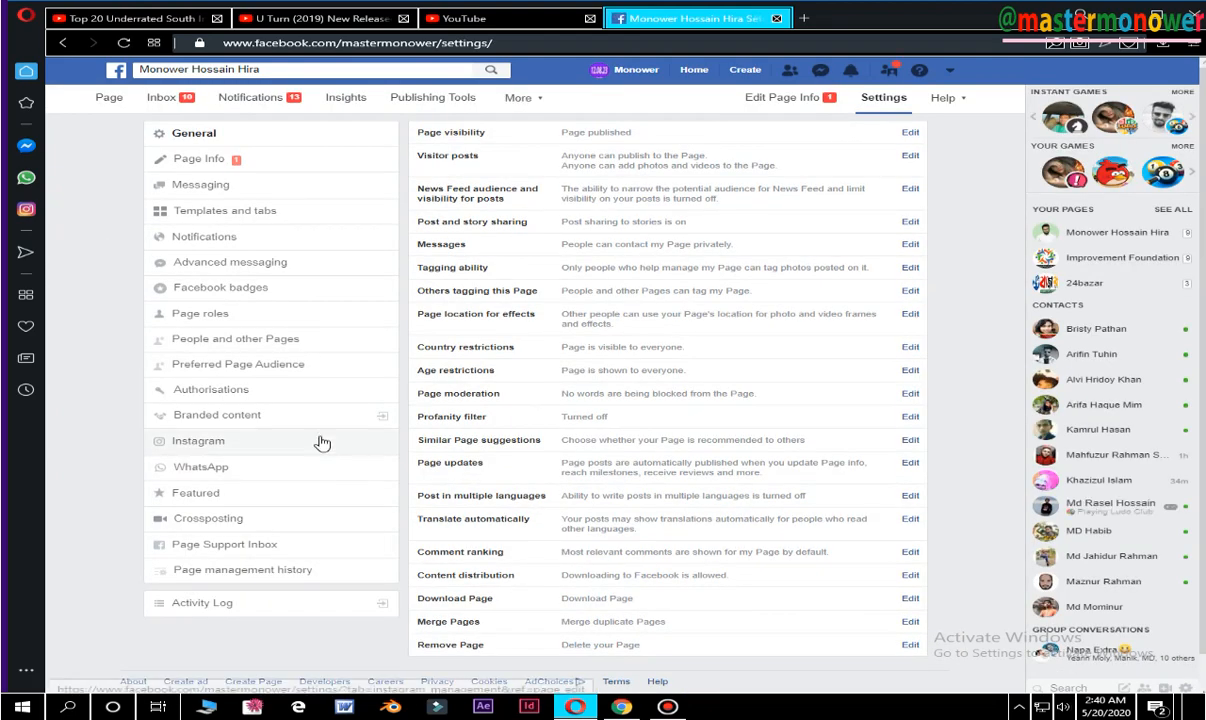
{"action": "left_click", "coordinate": [211, 194]}
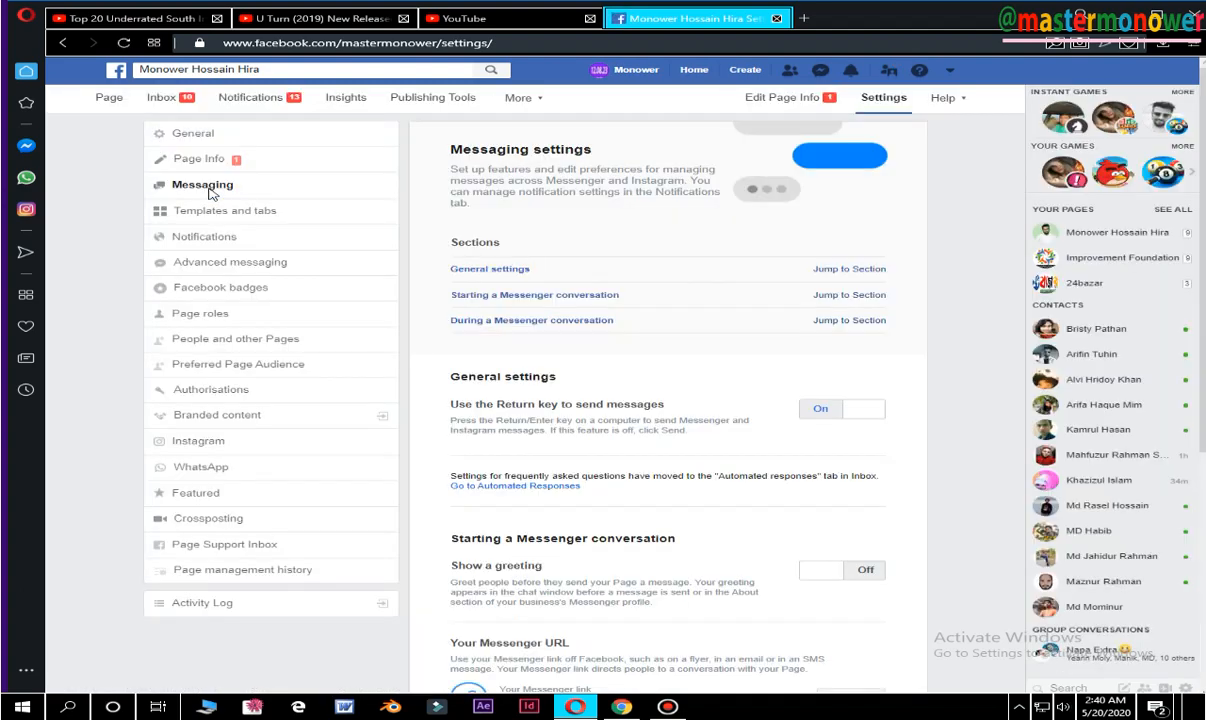
Start the setup for adding Messenger to the website and proceed to its language and greeting options.
{"action": "scroll", "coordinate": [584, 474], "scroll_direction": "down", "scroll_amount": 3}
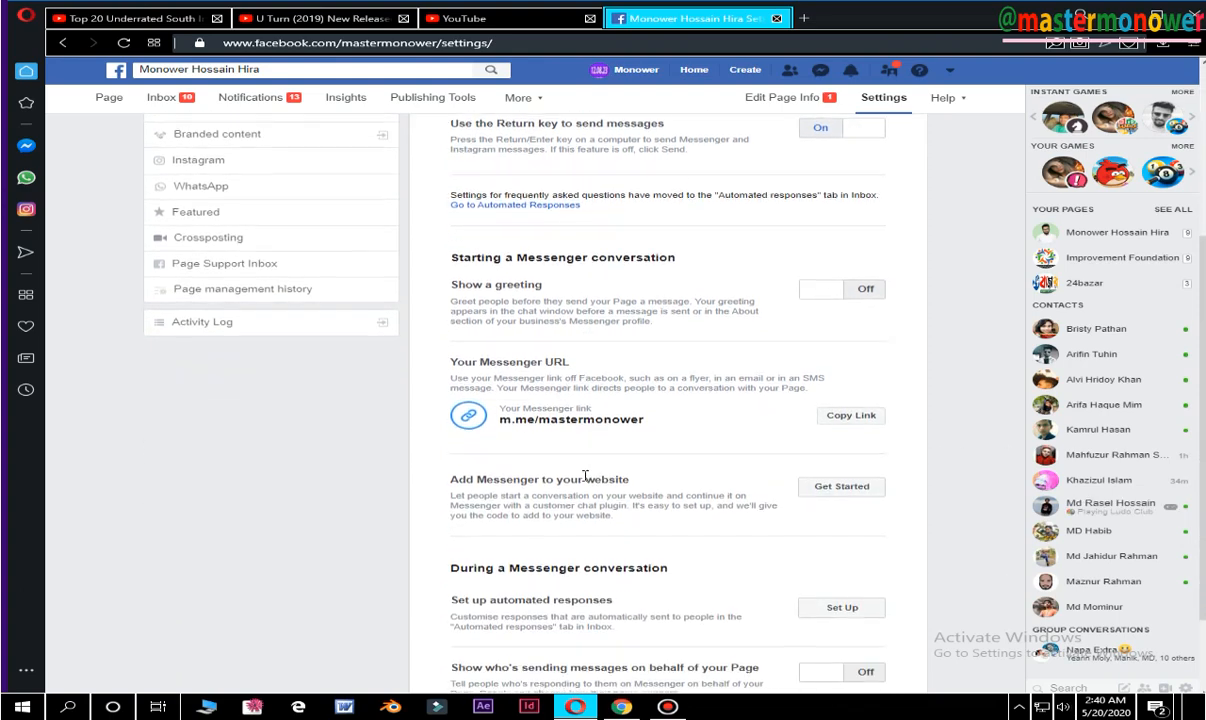
{"action": "scroll", "coordinate": [584, 476], "scroll_direction": "down", "scroll_amount": 1}
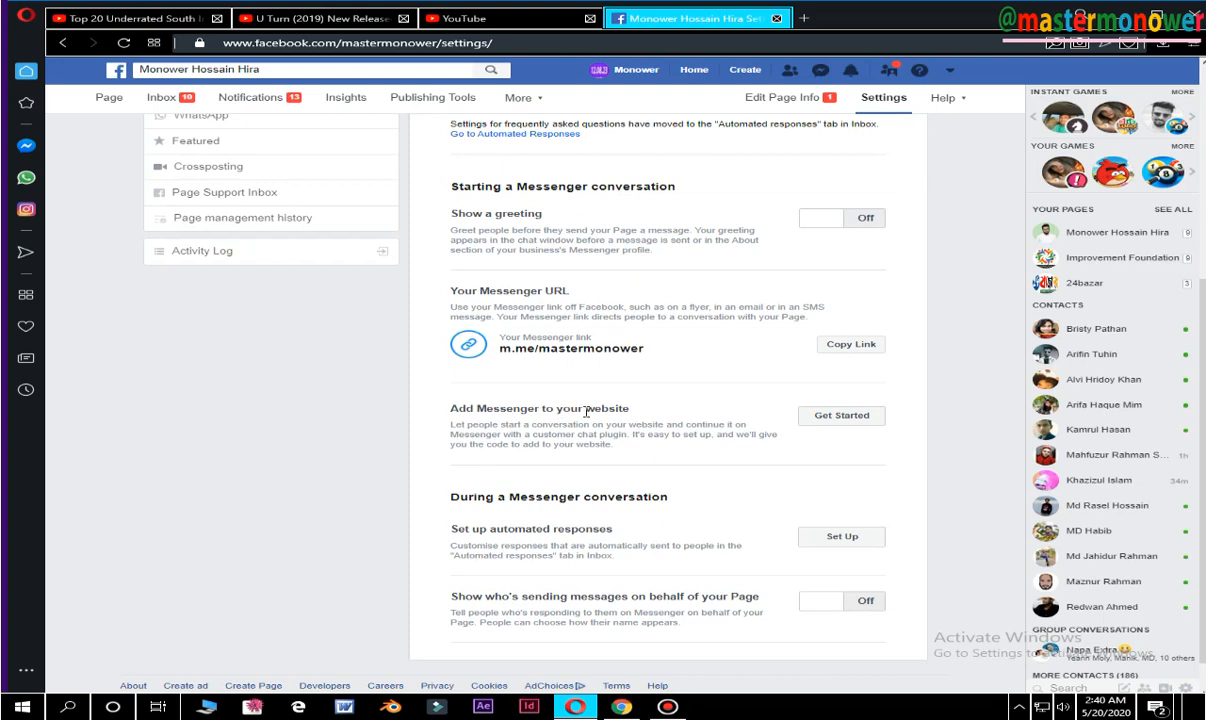
{"action": "left_click", "coordinate": [837, 420]}
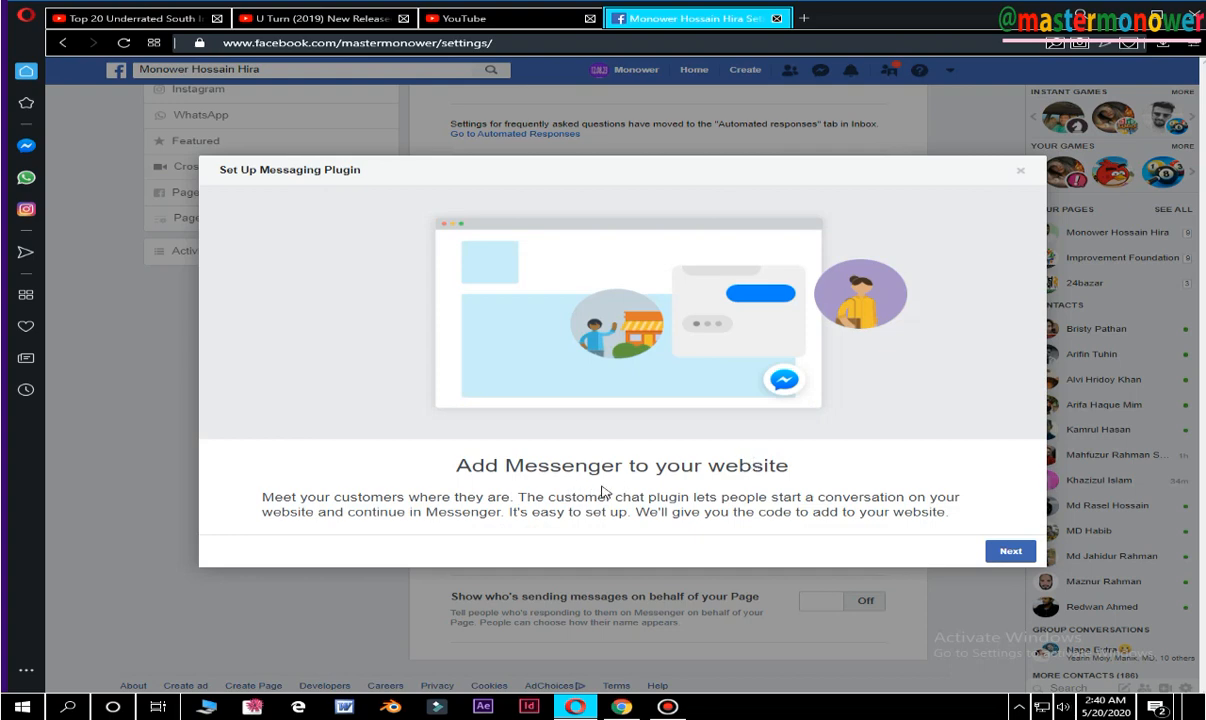
{"action": "left_click", "coordinate": [1009, 553]}
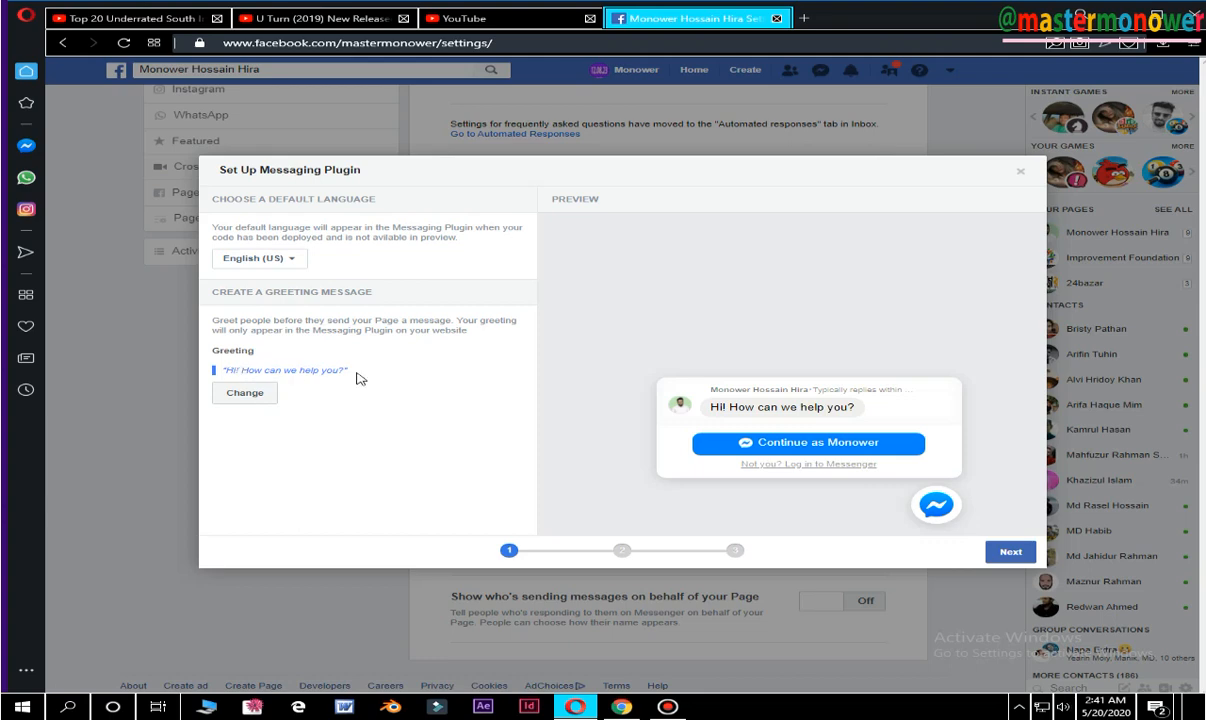
Replace the chat plugin's greeting with "Welcome to my Channel", save it and continue to the appearance options.
{"action": "left_click", "coordinate": [256, 392]}
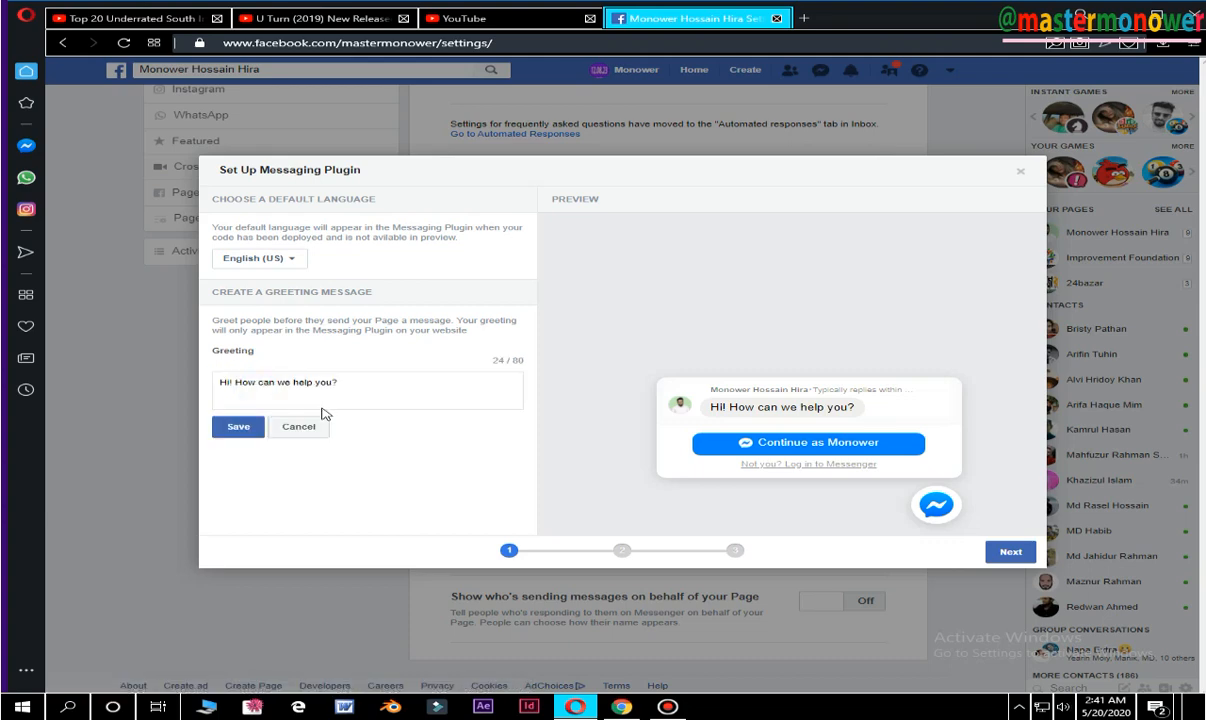
{"action": "key", "text": "BackSpace"}
{"action": "key", "text": "BackSpace"}
{"action": "key", "text": "BackSpace"}
{"action": "key", "text": "BackSpace"}
{"action": "key", "text": "BackSpace"}
{"action": "key", "text": "BackSpace"}
{"action": "key", "text": "BackSpace"}
{"action": "key", "text": "BackSpace"}
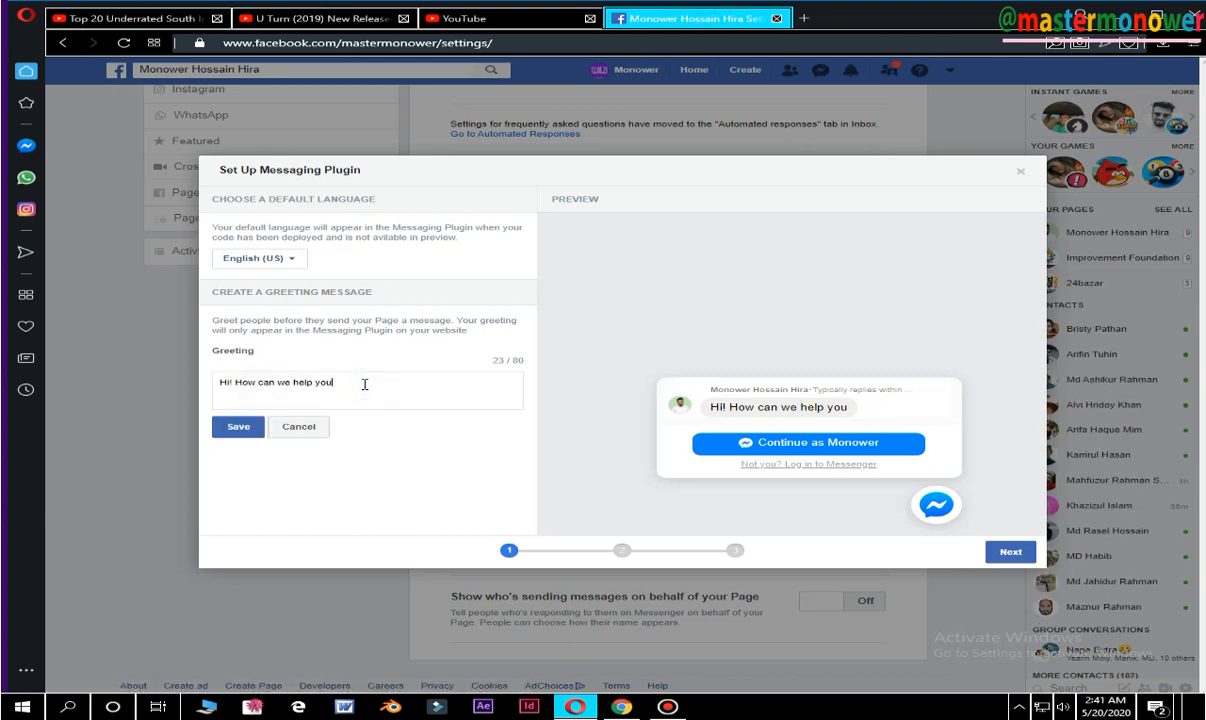
{"action": "key", "text": "BackSpace"}
{"action": "key", "text": "BackSpace"}
{"action": "key", "text": "BackSpace"}
{"action": "key", "text": "BackSpace"}
{"action": "key", "text": "BackSpace"}
{"action": "key", "text": "BackSpace"}
{"action": "key", "text": "BackSpace"}
{"action": "key", "text": "BackSpace"}
{"action": "key", "text": "BackSpace"}
{"action": "key", "text": "BackSpace"}
{"action": "key", "text": "BackSpace"}
{"action": "key", "text": "BackSpace"}
{"action": "key", "text": "BackSpace"}
{"action": "key", "text": "BackSpace"}
{"action": "key", "text": "BackSpace"}
{"action": "key", "text": "BackSpace"}
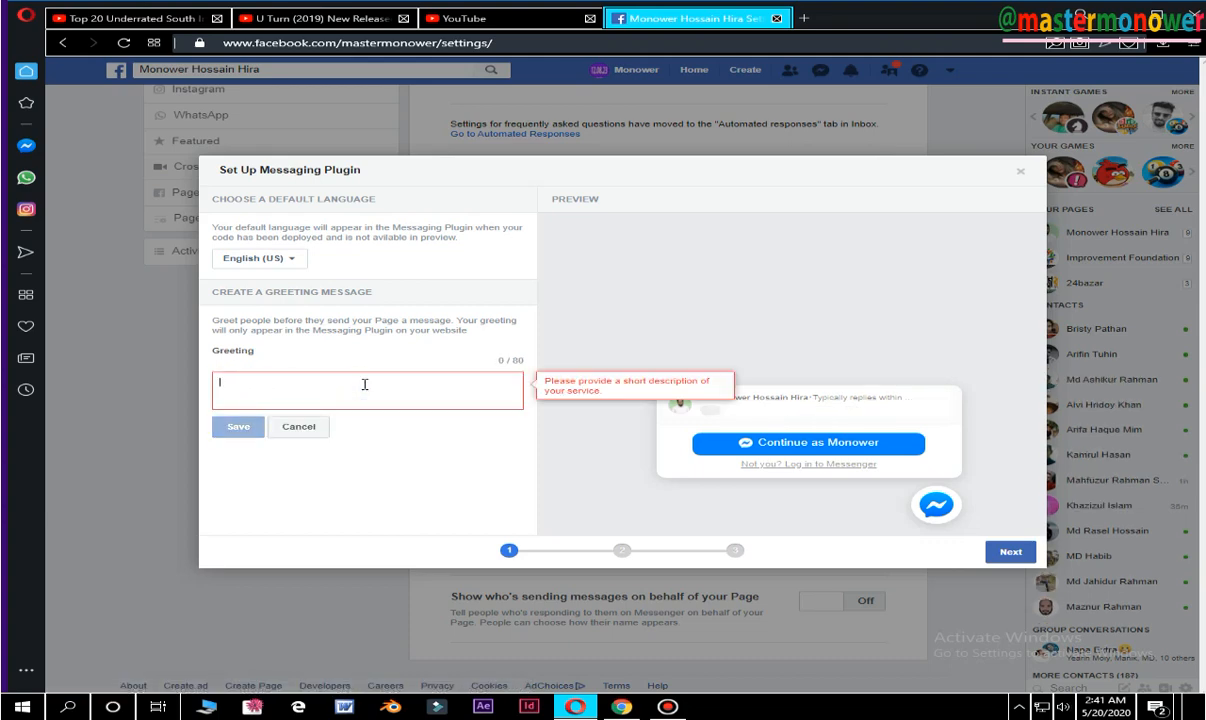
{"action": "type", "text": "Welcome to m"}
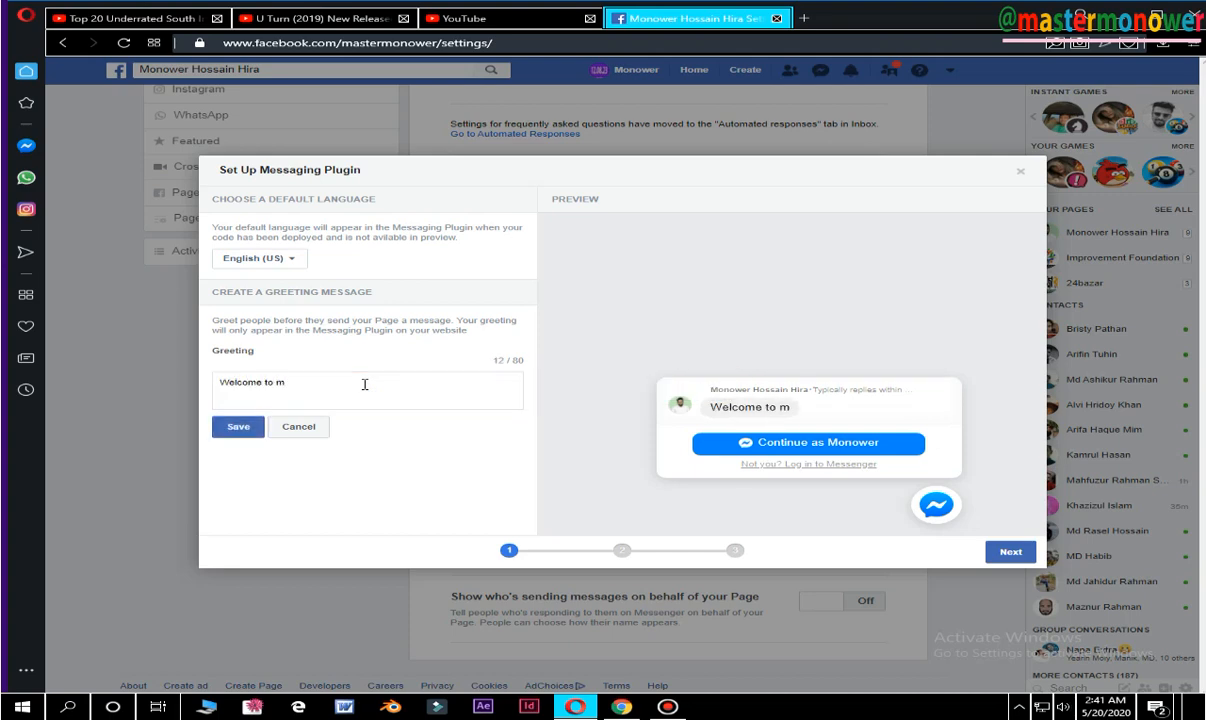
{"action": "type", "text": "y Channel"}
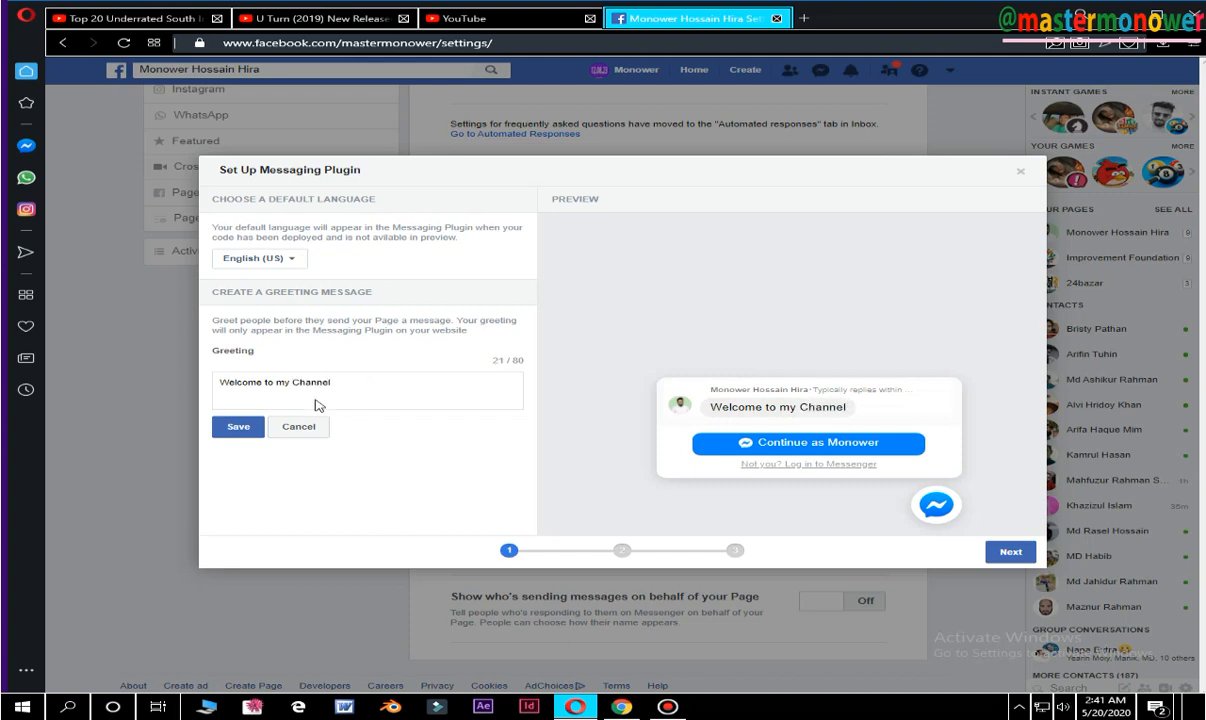
{"action": "left_click", "coordinate": [245, 425]}
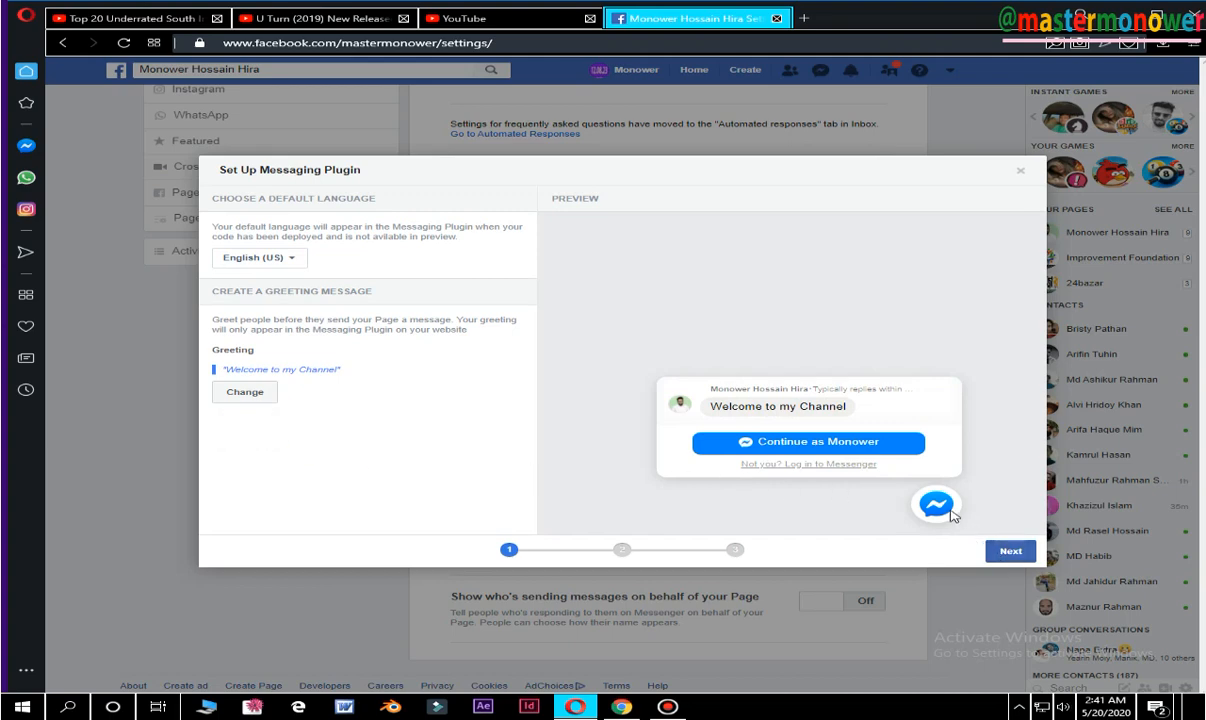
{"action": "left_click", "coordinate": [1010, 551]}
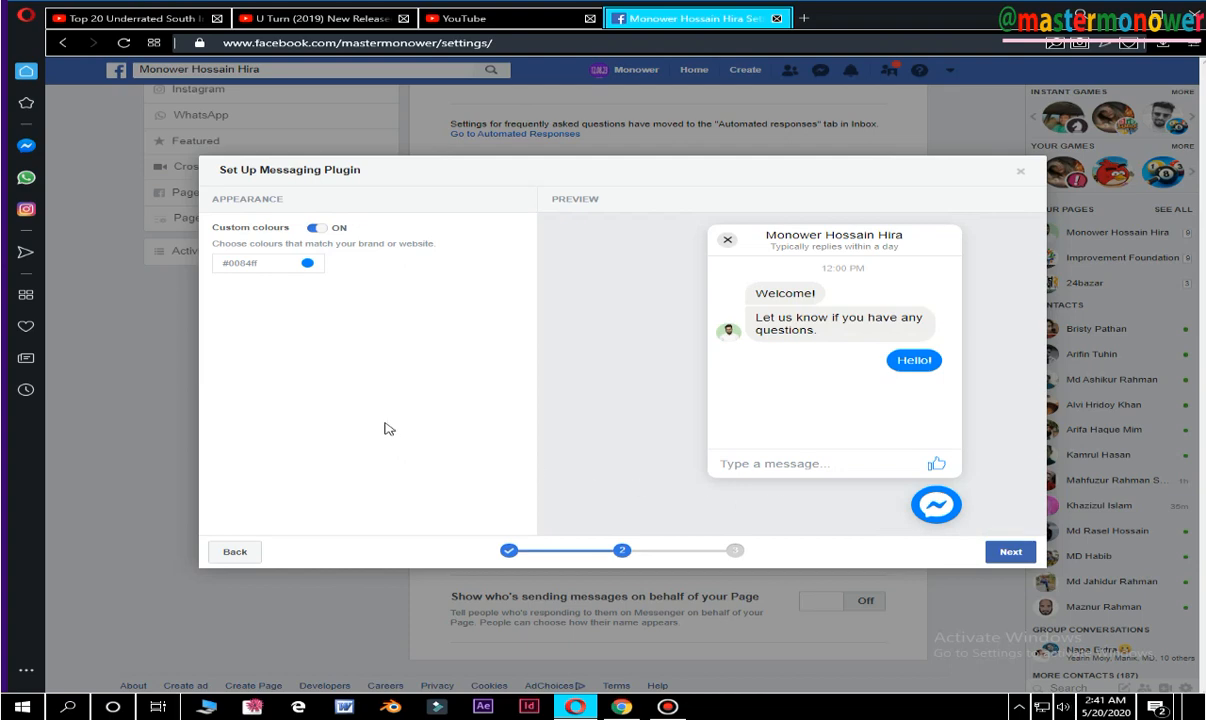
Set the chat plugin's custom colour to the green #67b868 and continue to the domain and code stage.
{"action": "left_click", "coordinate": [308, 264]}
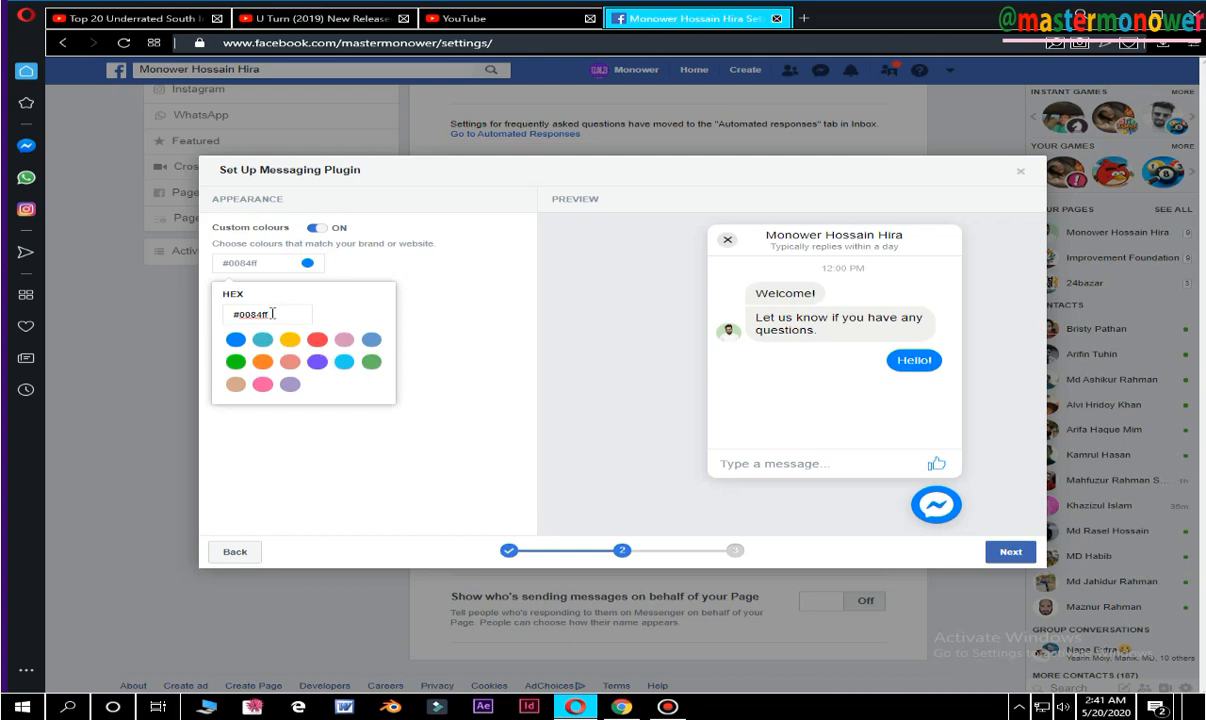
{"action": "left_click", "coordinate": [371, 362]}
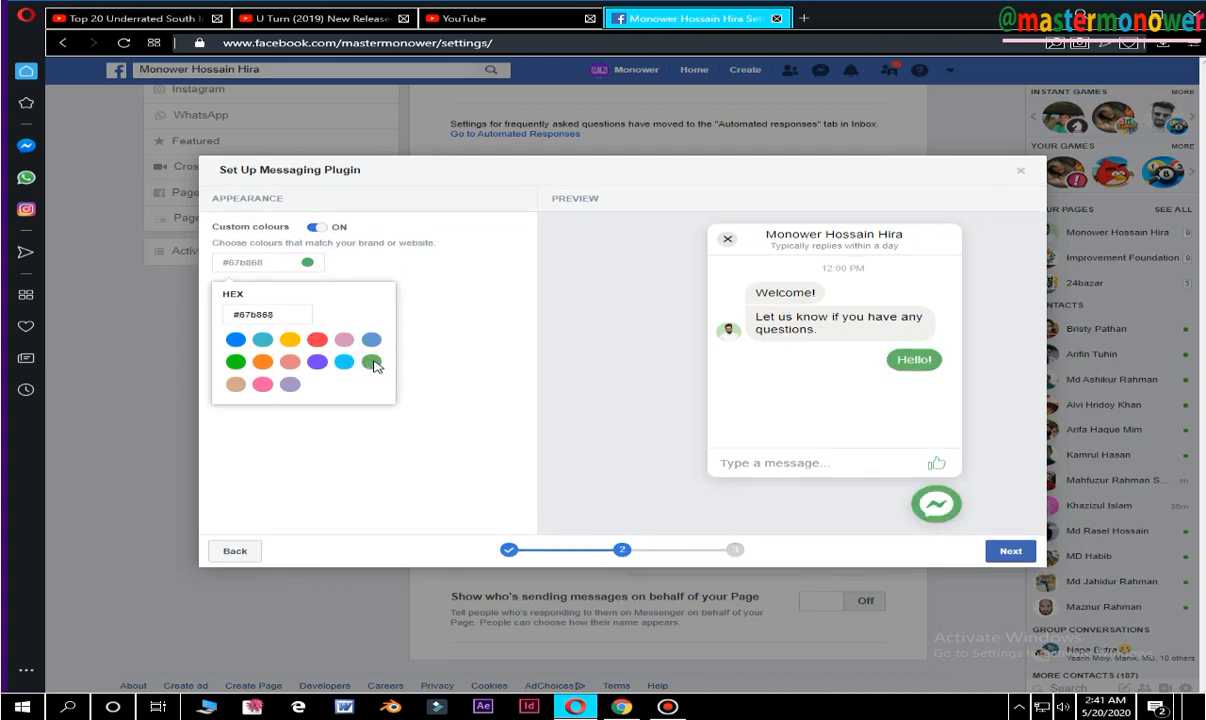
{"action": "left_click", "coordinate": [406, 324]}
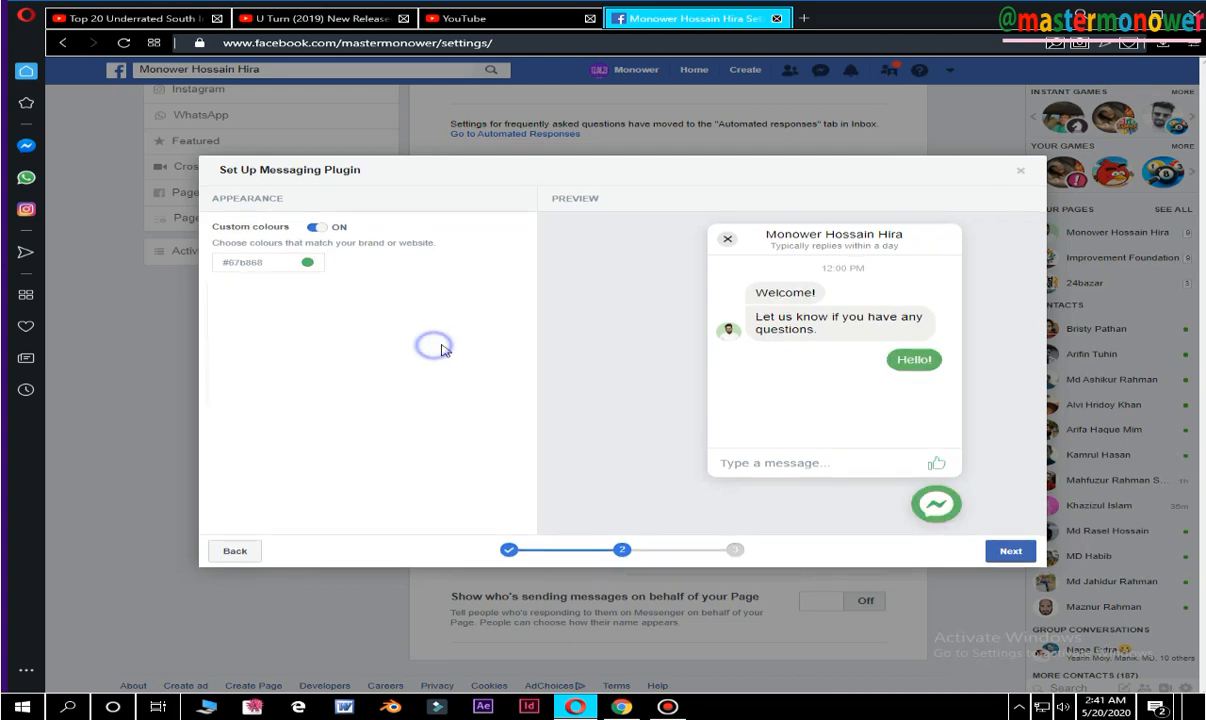
{"action": "left_click", "coordinate": [1011, 553]}
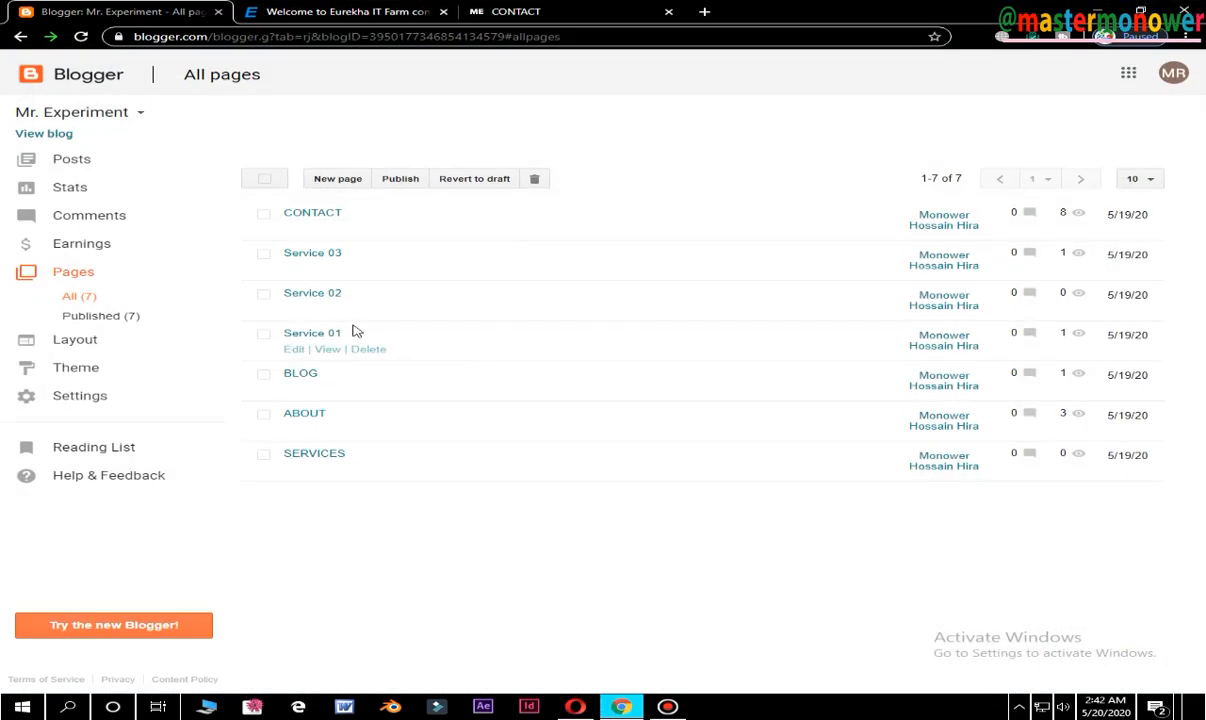
{"action": "left_click", "coordinate": [290, 8]}
{"action": "scroll", "coordinate": [363, 287], "scroll_direction": "up", "scroll_amount": 2}
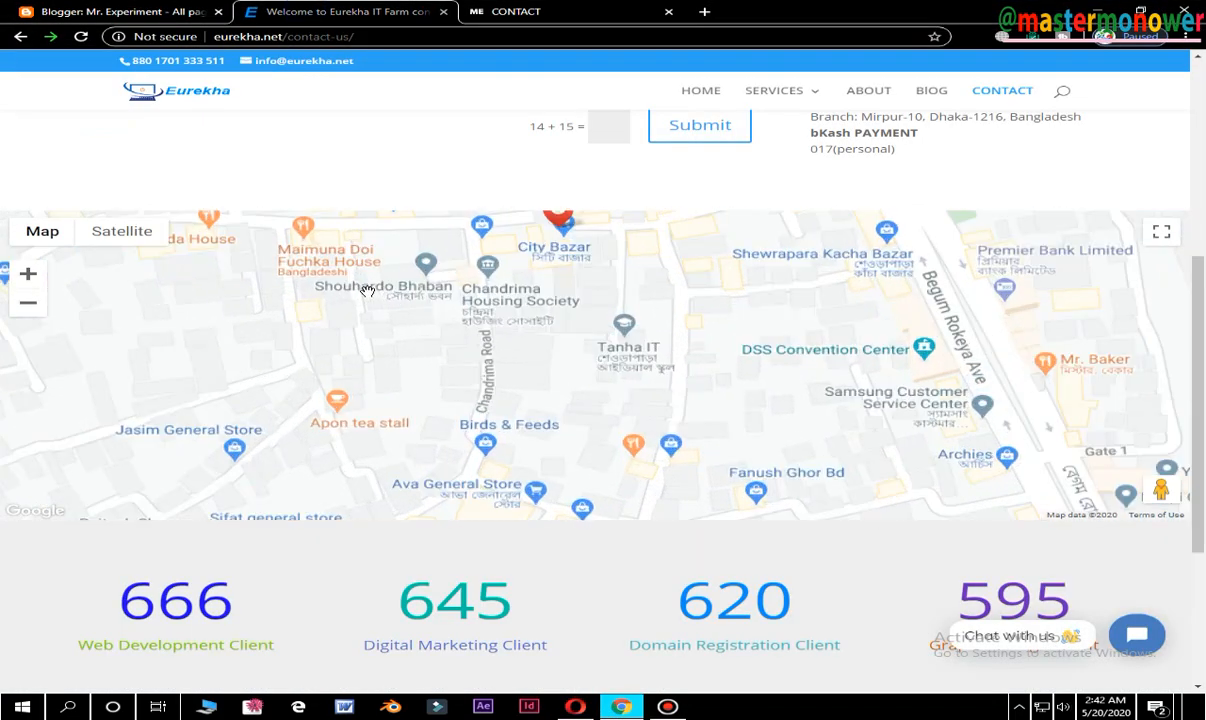
{"action": "scroll", "coordinate": [368, 290], "scroll_direction": "down", "scroll_amount": 2}
Go from the blog's CONTACT page to its home page and copy the mrexperiments20.blogspot.com address.
{"action": "left_click", "coordinate": [490, 12]}
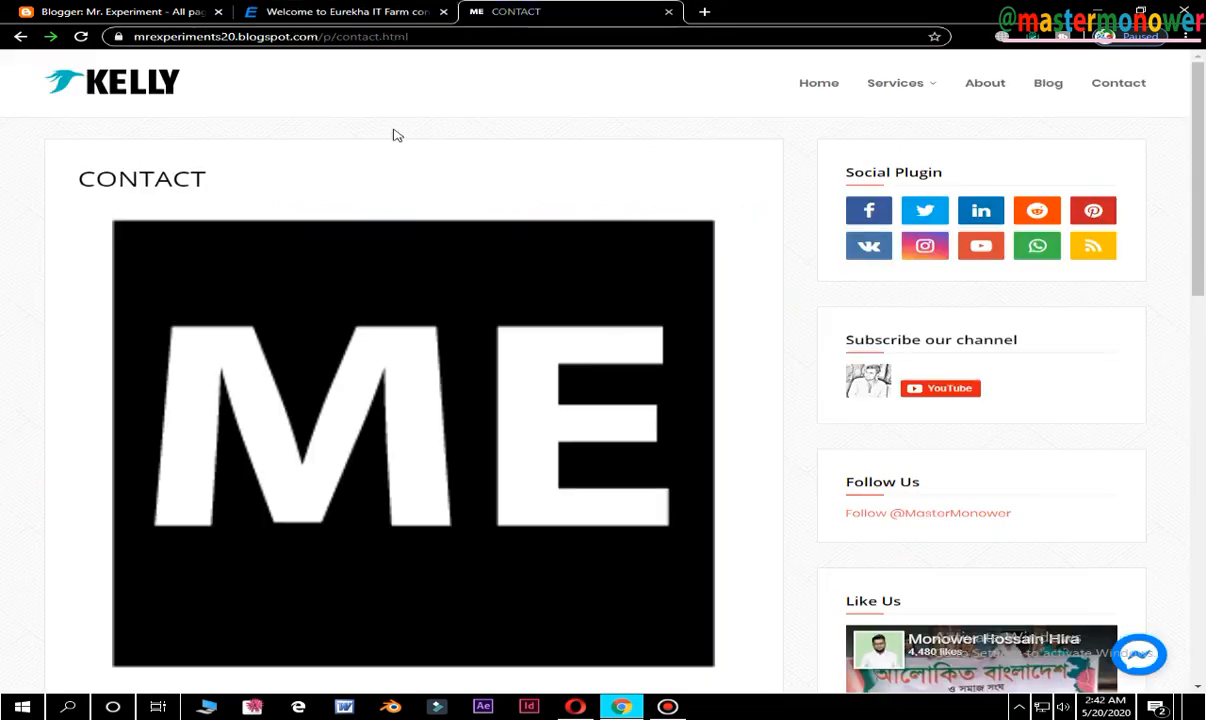
{"action": "left_click", "coordinate": [150, 84]}
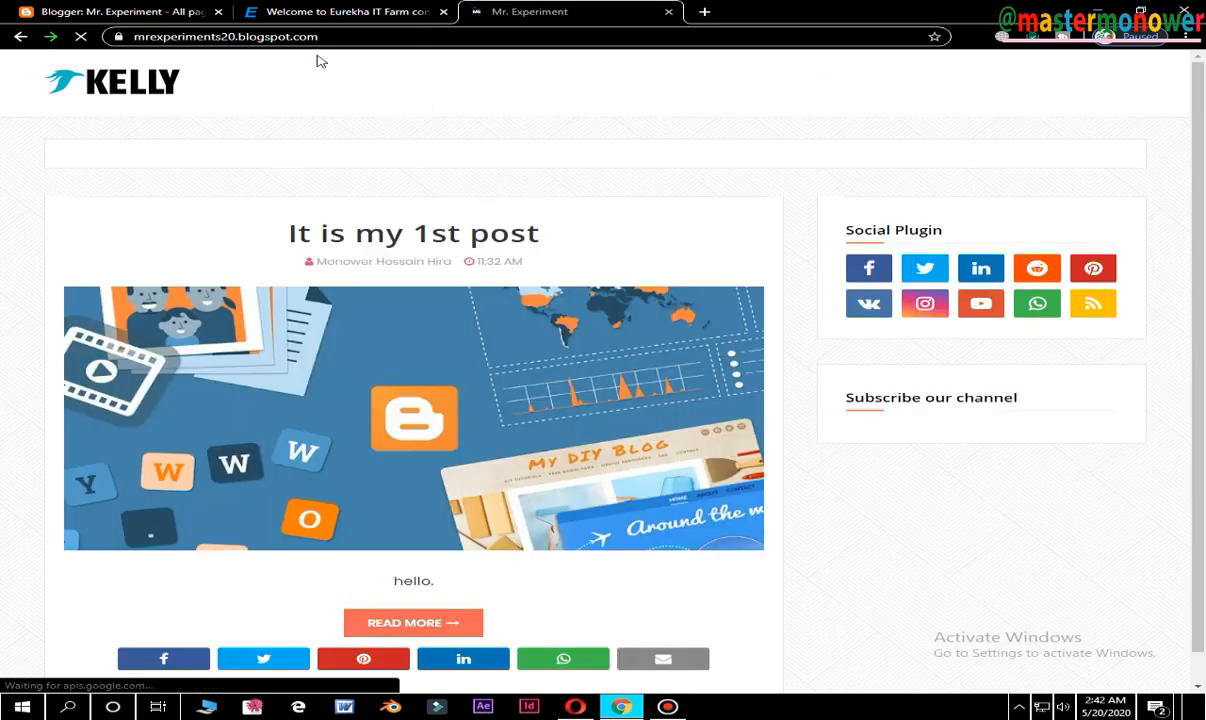
{"action": "left_click", "coordinate": [350, 35]}
{"action": "key", "text": "ctrl+c"}
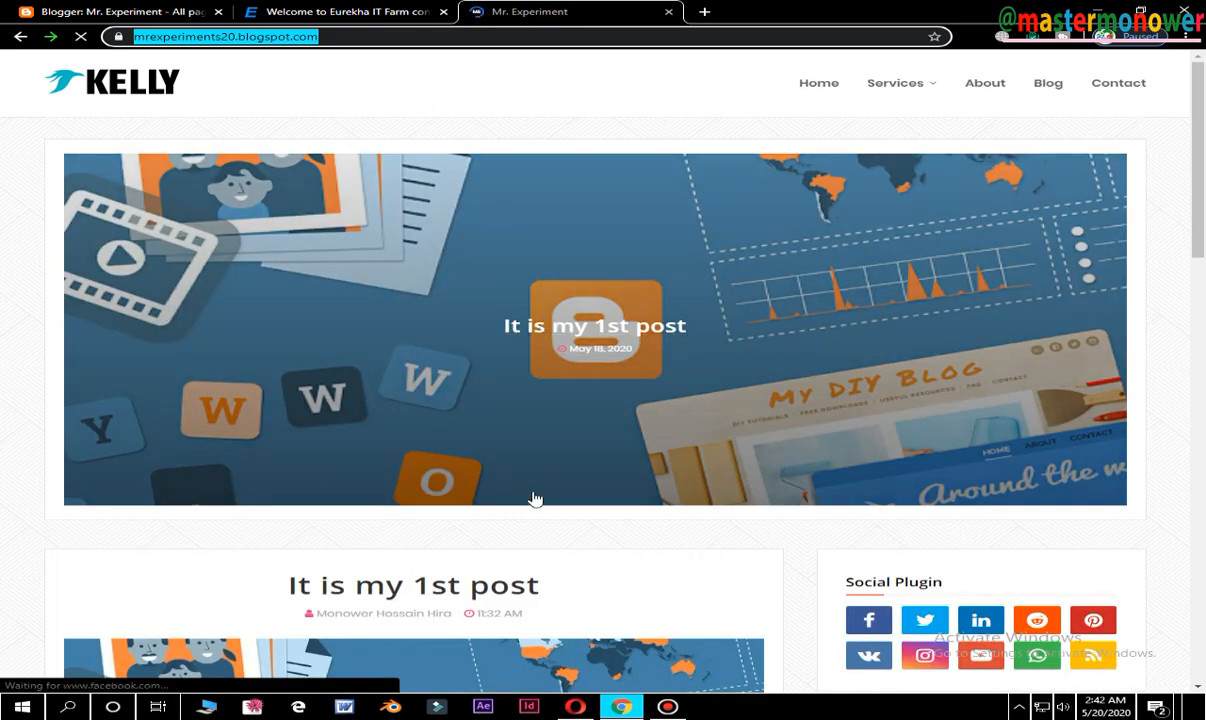
{"action": "left_click", "coordinate": [577, 708]}
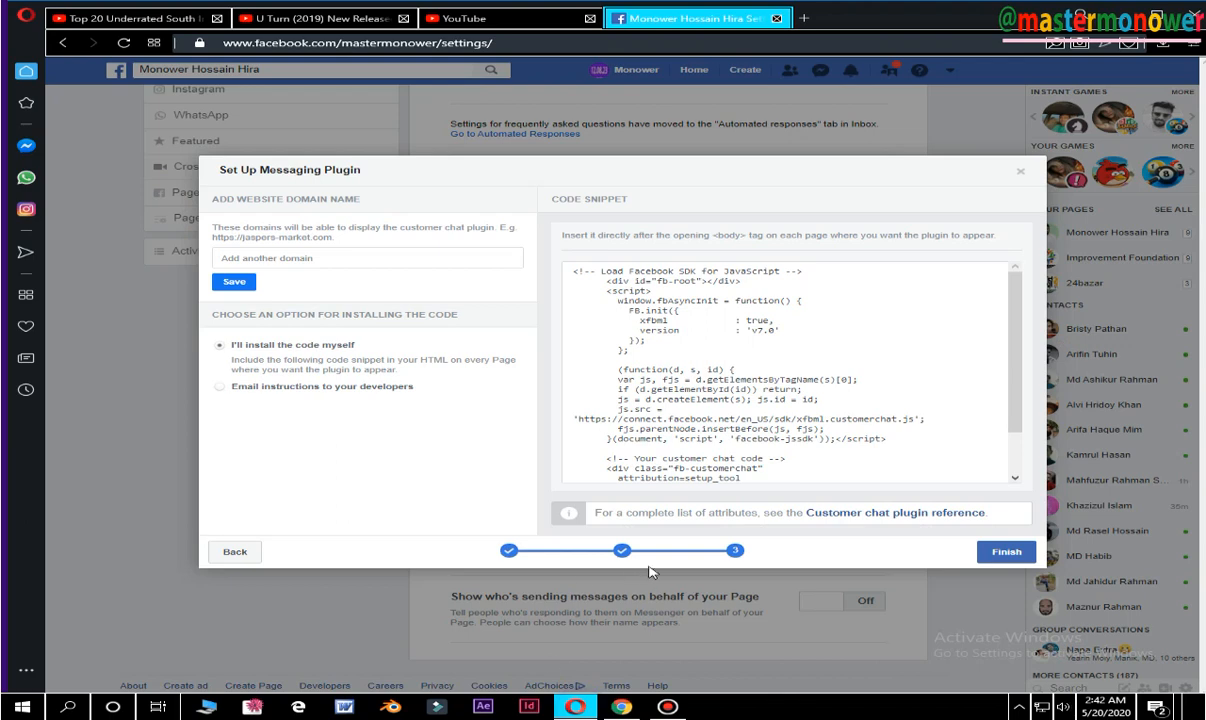
{"action": "left_click", "coordinate": [314, 256]}
{"action": "key", "text": "ctrl+v"}
{"action": "left_click", "coordinate": [245, 356]}
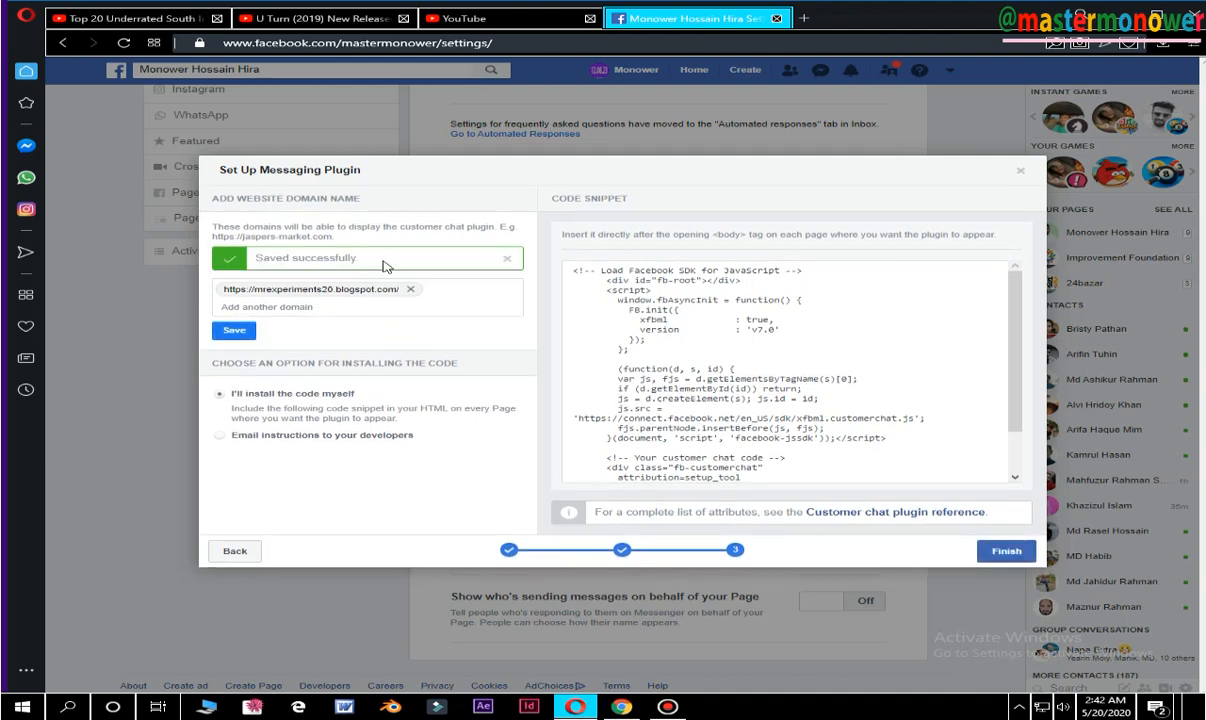
Copy the customer chat code snippet to the clipboard and return to the blog's home page in Chrome.
{"action": "mouse_move", "coordinate": [677, 431]}
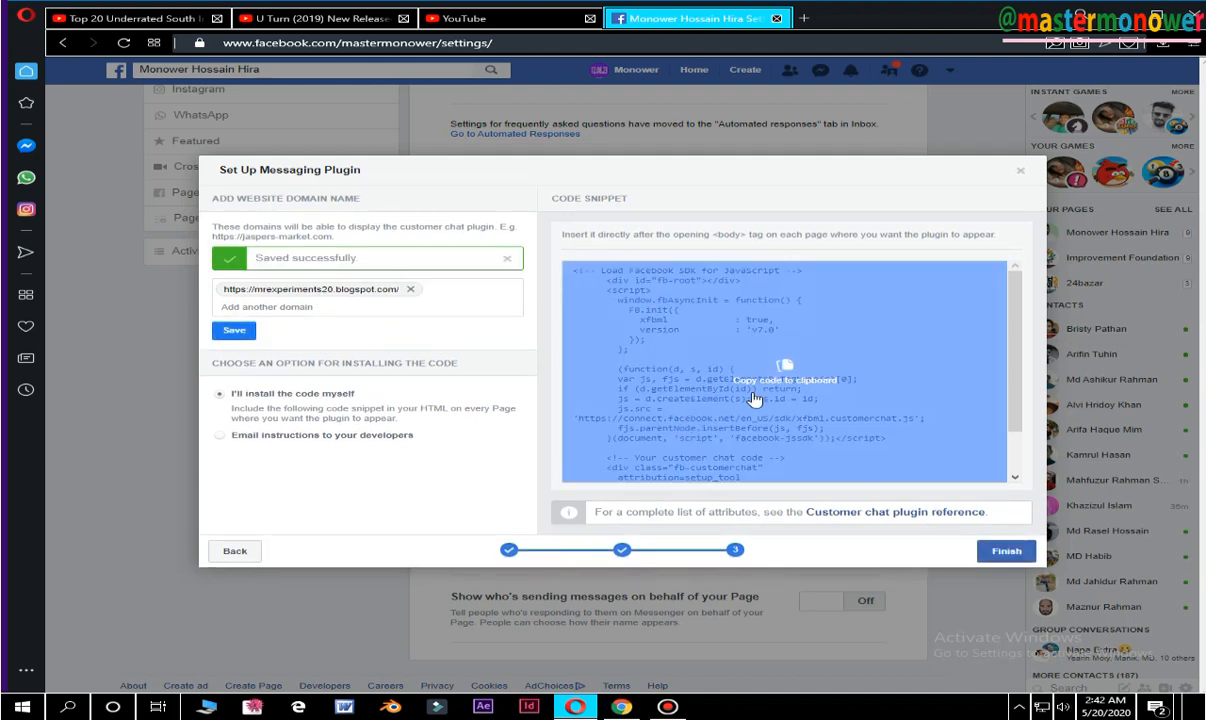
{"action": "left_click", "coordinate": [753, 395]}
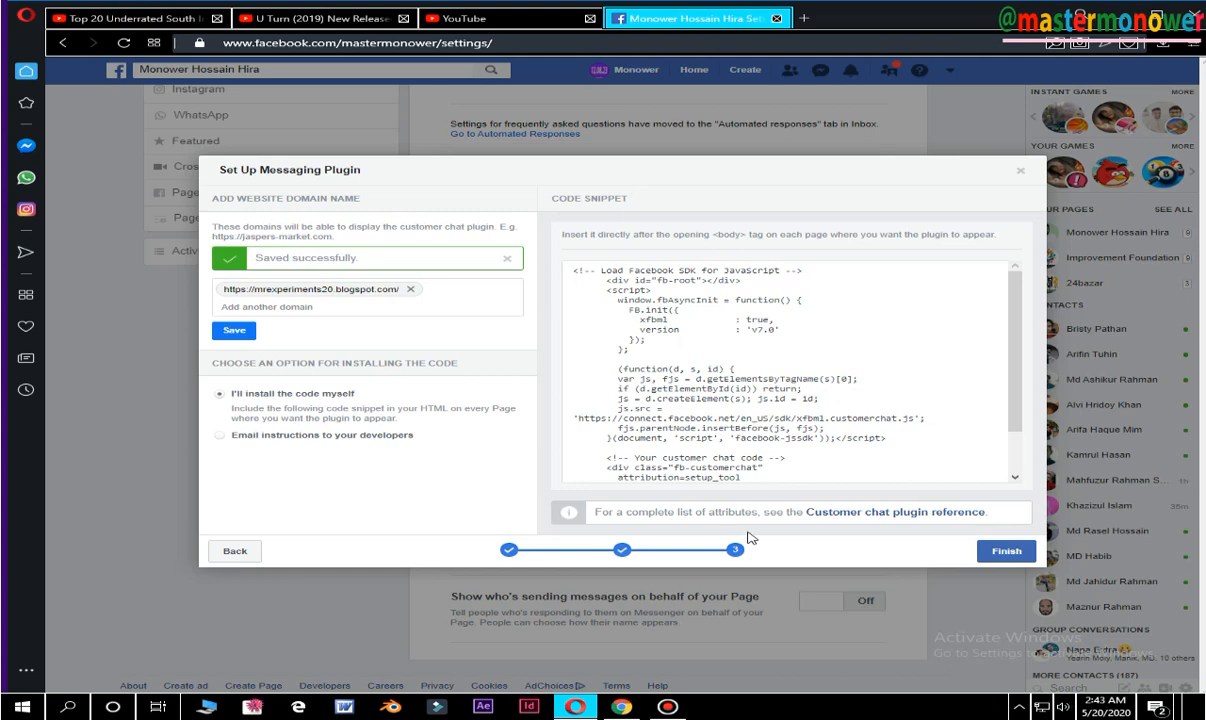
{"action": "left_click", "coordinate": [621, 706]}
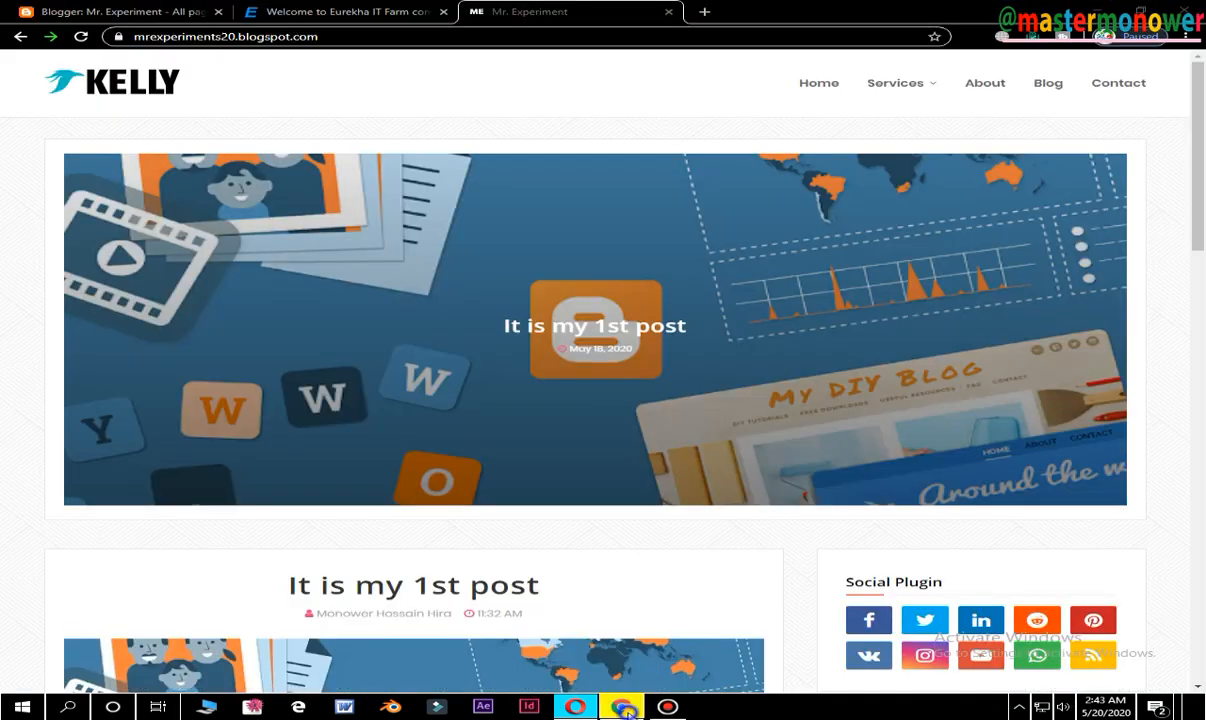
{"action": "left_click", "coordinate": [95, 11]}
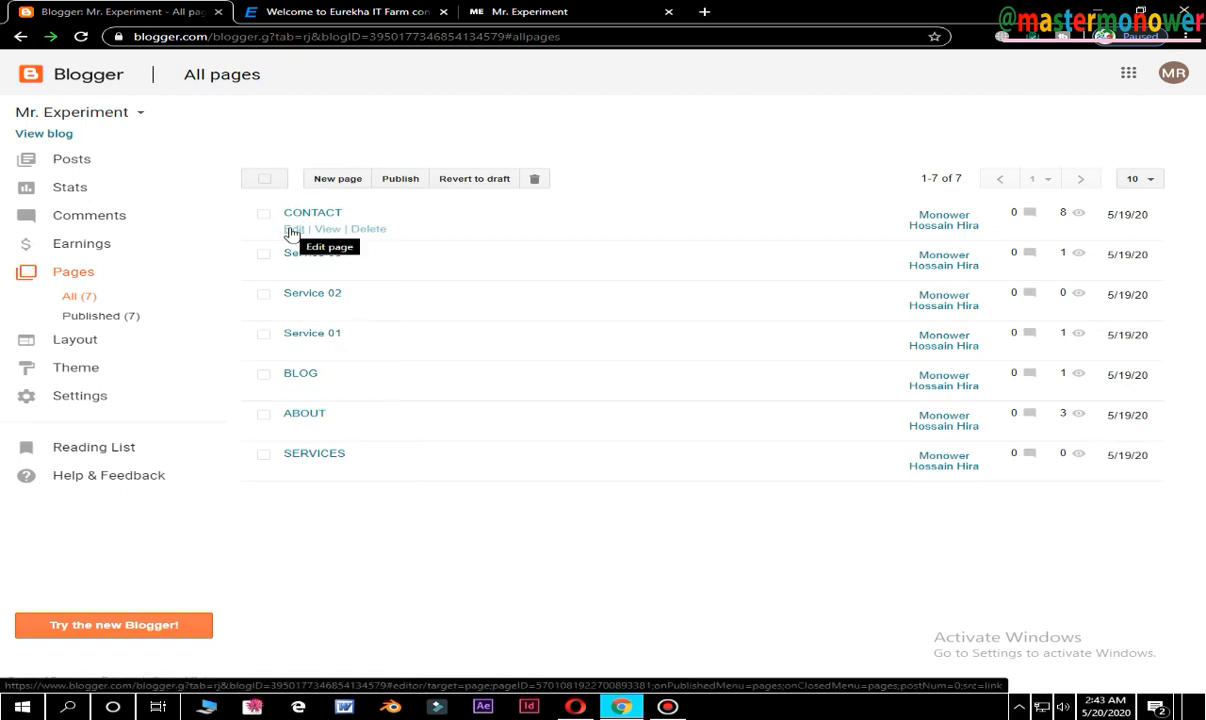
{"action": "left_click", "coordinate": [555, 11]}
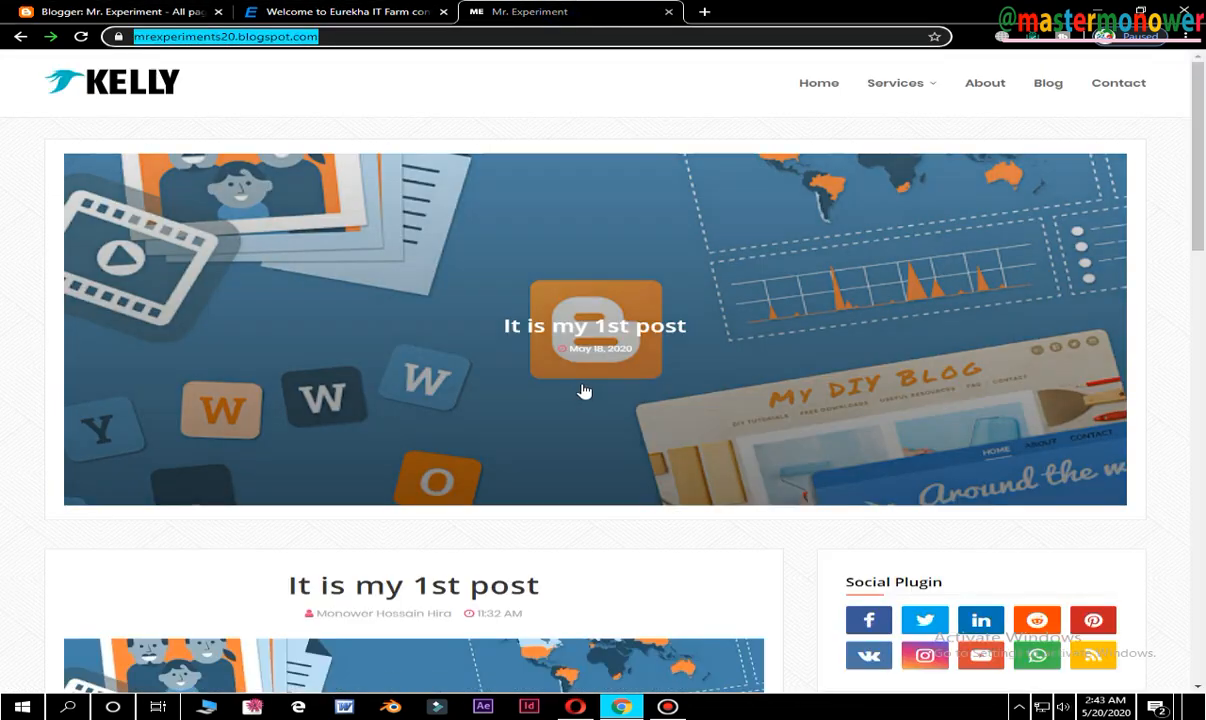
Open the blog's CONTACT page and look through its content from the image down to the comment section.
{"action": "left_click", "coordinate": [1118, 83]}
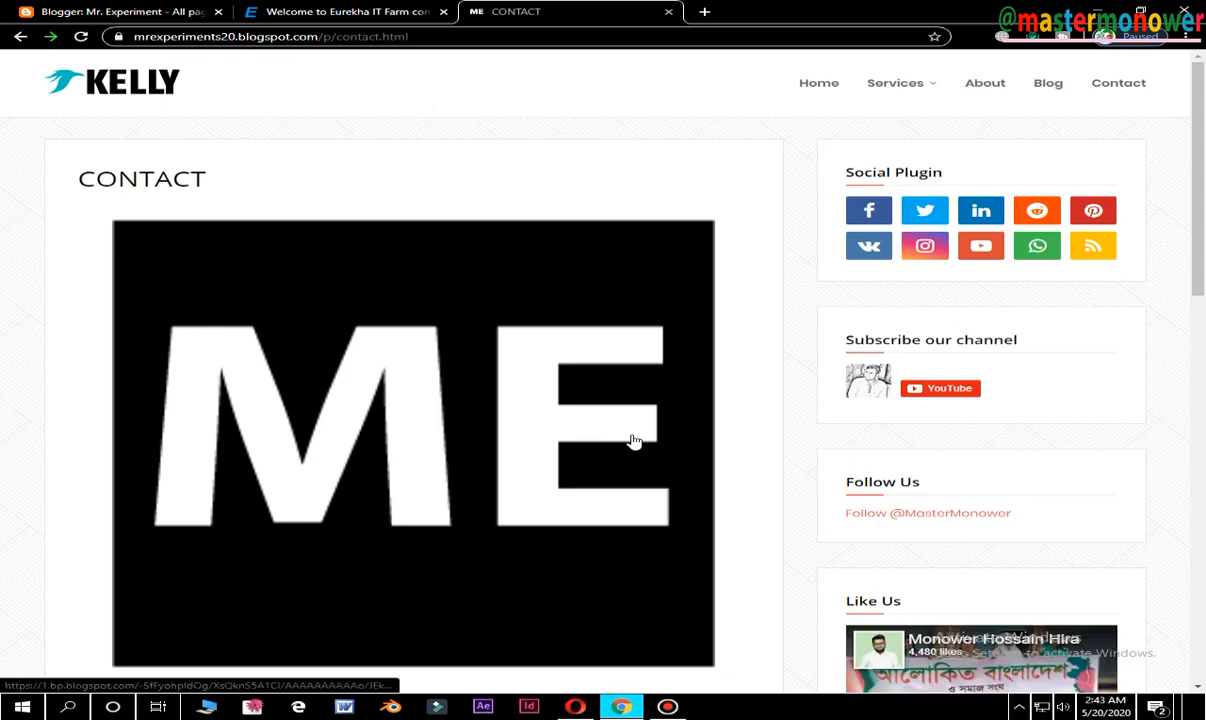
{"action": "scroll", "coordinate": [634, 441], "scroll_direction": "down", "scroll_amount": 1}
{"action": "scroll", "coordinate": [634, 441], "scroll_direction": "down", "scroll_amount": 6}
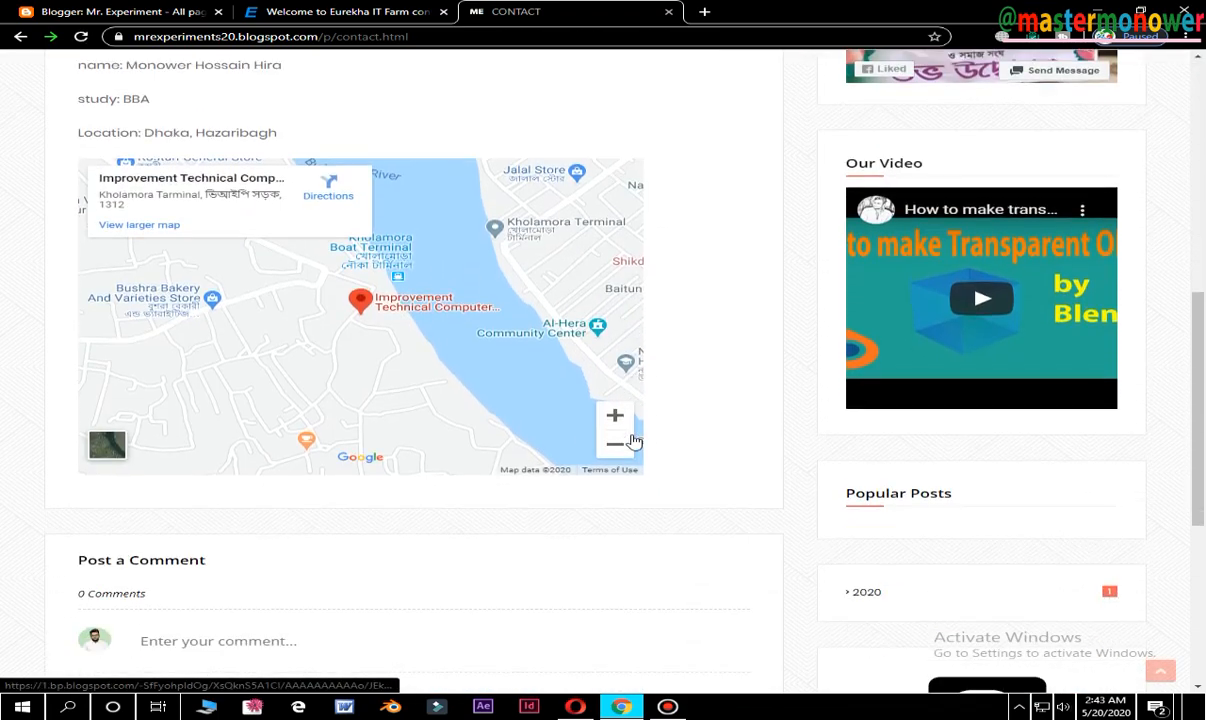
{"action": "scroll", "coordinate": [634, 441], "scroll_direction": "down", "scroll_amount": 1}
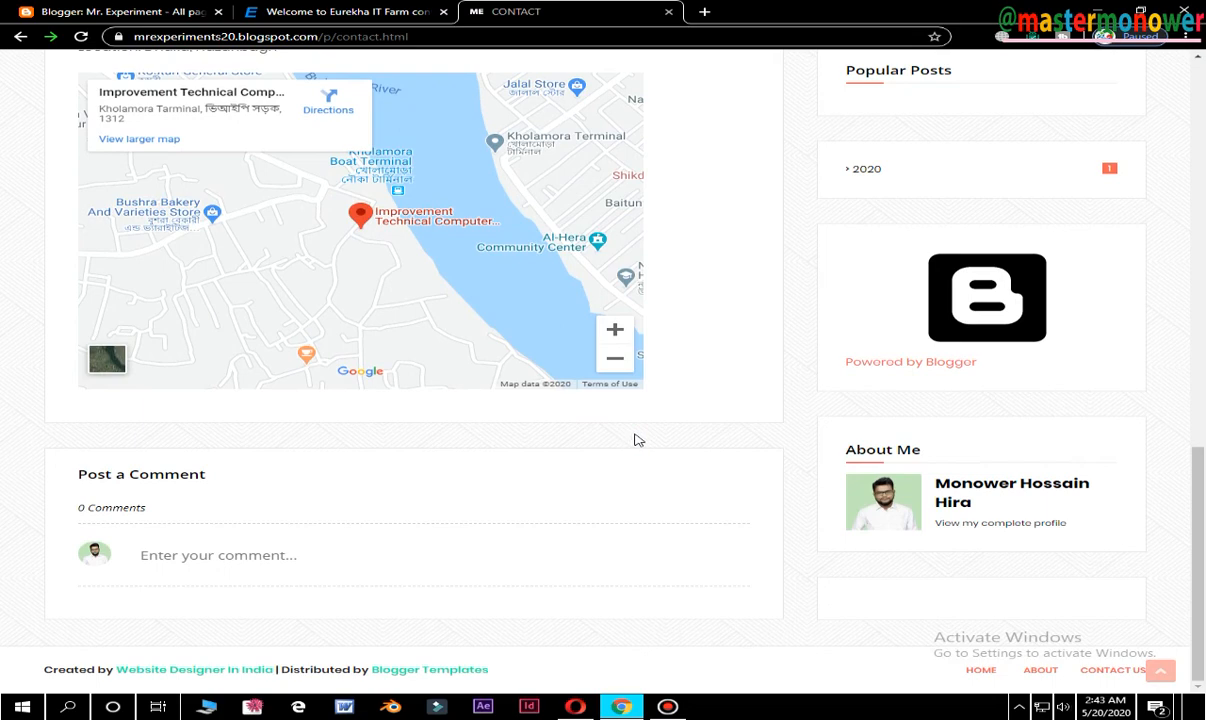
{"action": "scroll", "coordinate": [634, 441], "scroll_direction": "up", "scroll_amount": 7}
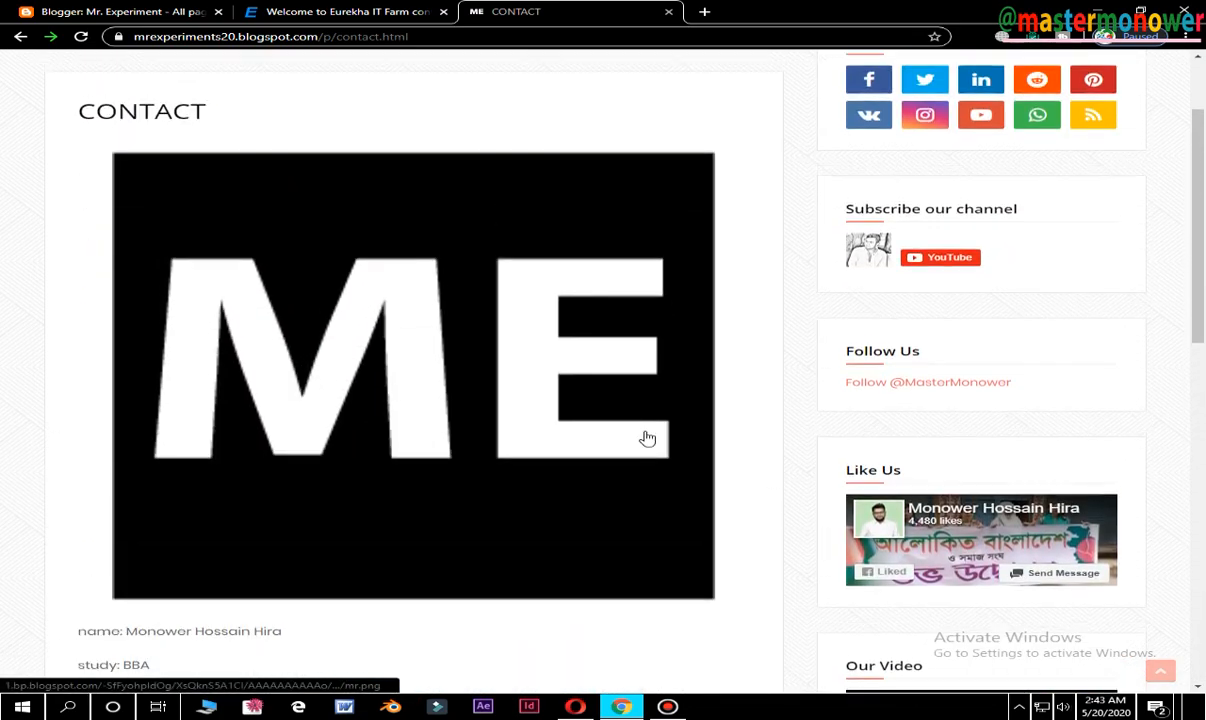
{"action": "scroll", "coordinate": [647, 438], "scroll_direction": "up", "scroll_amount": 1}
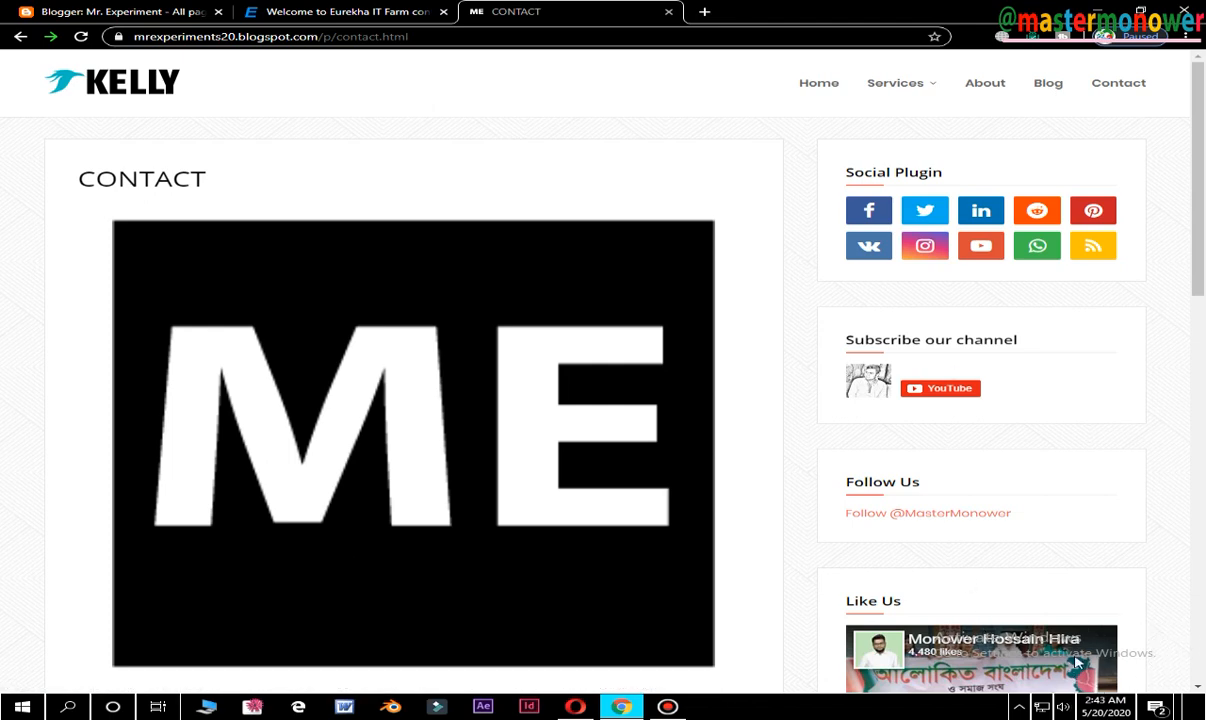
Open the CONTACT page for editing in Blogger, check its composed layout and return to its HTML source.
{"action": "left_click", "coordinate": [108, 14]}
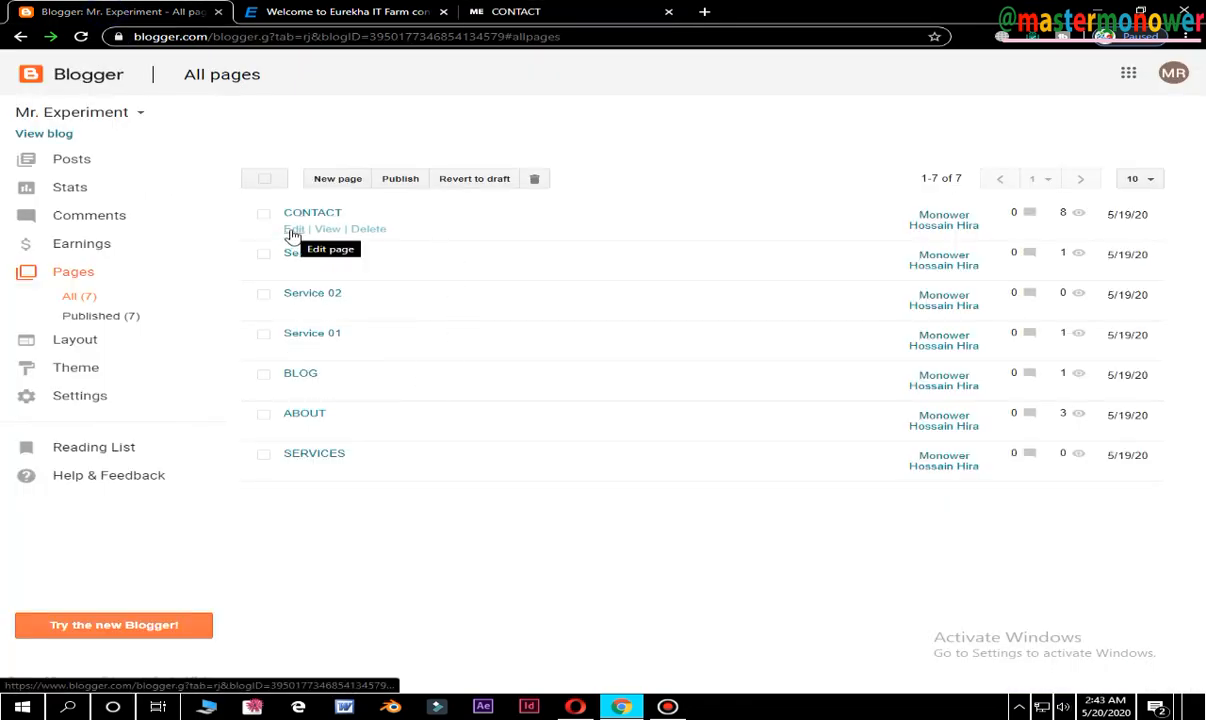
{"action": "left_click", "coordinate": [292, 229]}
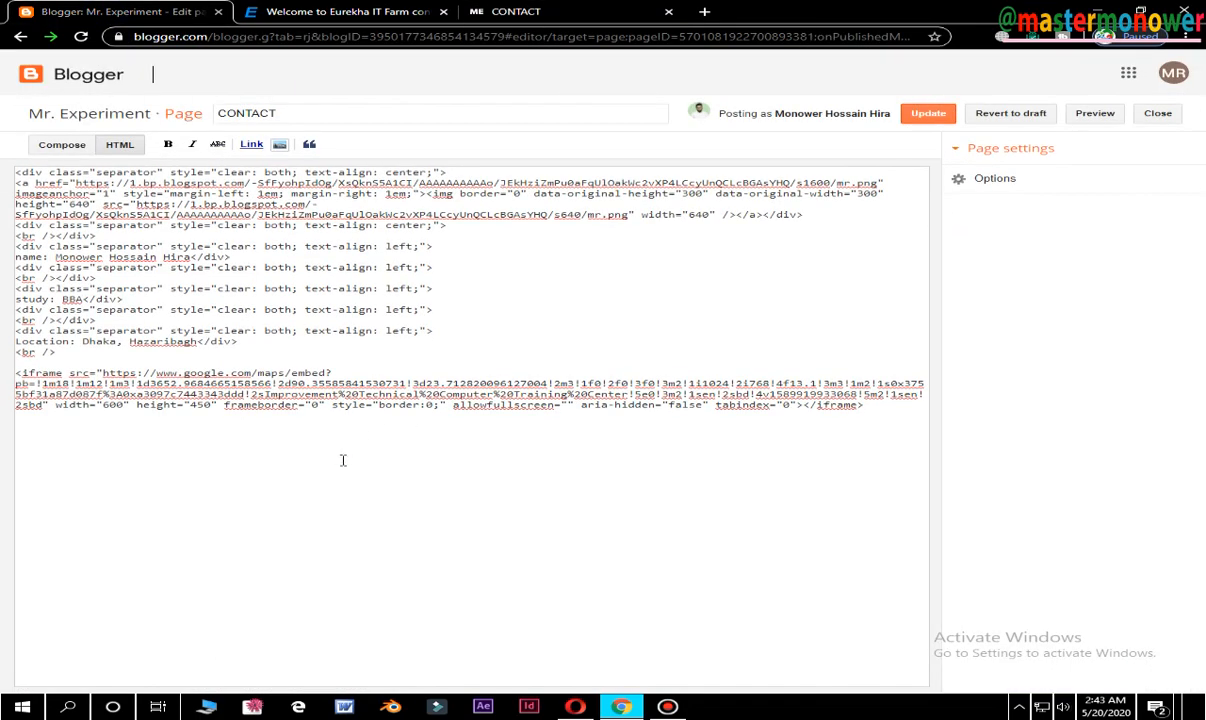
{"action": "left_click", "coordinate": [61, 146]}
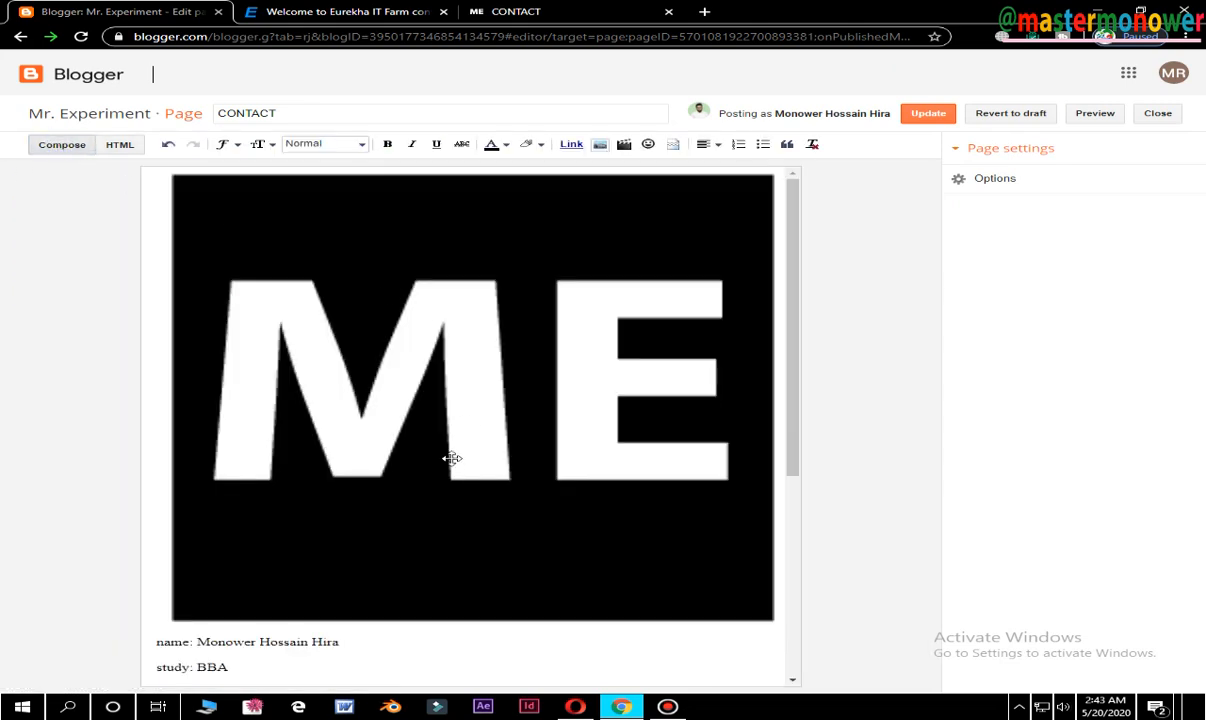
{"action": "scroll", "coordinate": [487, 463], "scroll_direction": "down", "scroll_amount": 4}
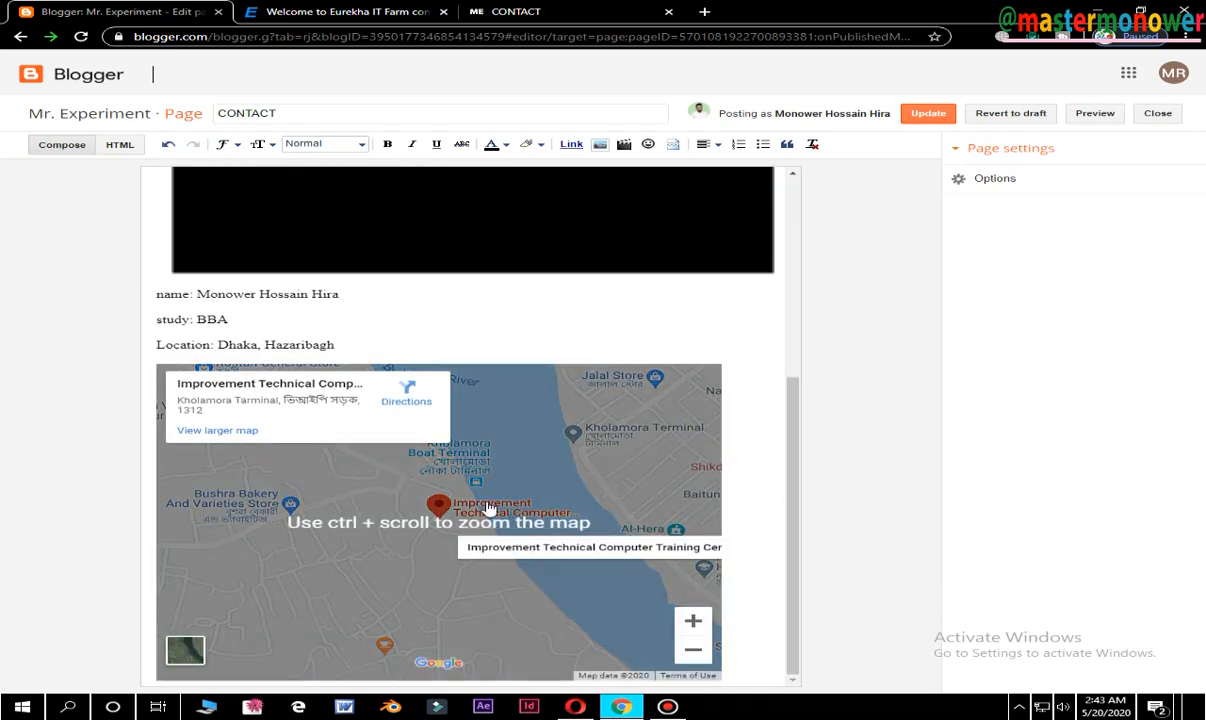
{"action": "scroll", "coordinate": [549, 431], "scroll_direction": "up", "scroll_amount": 3}
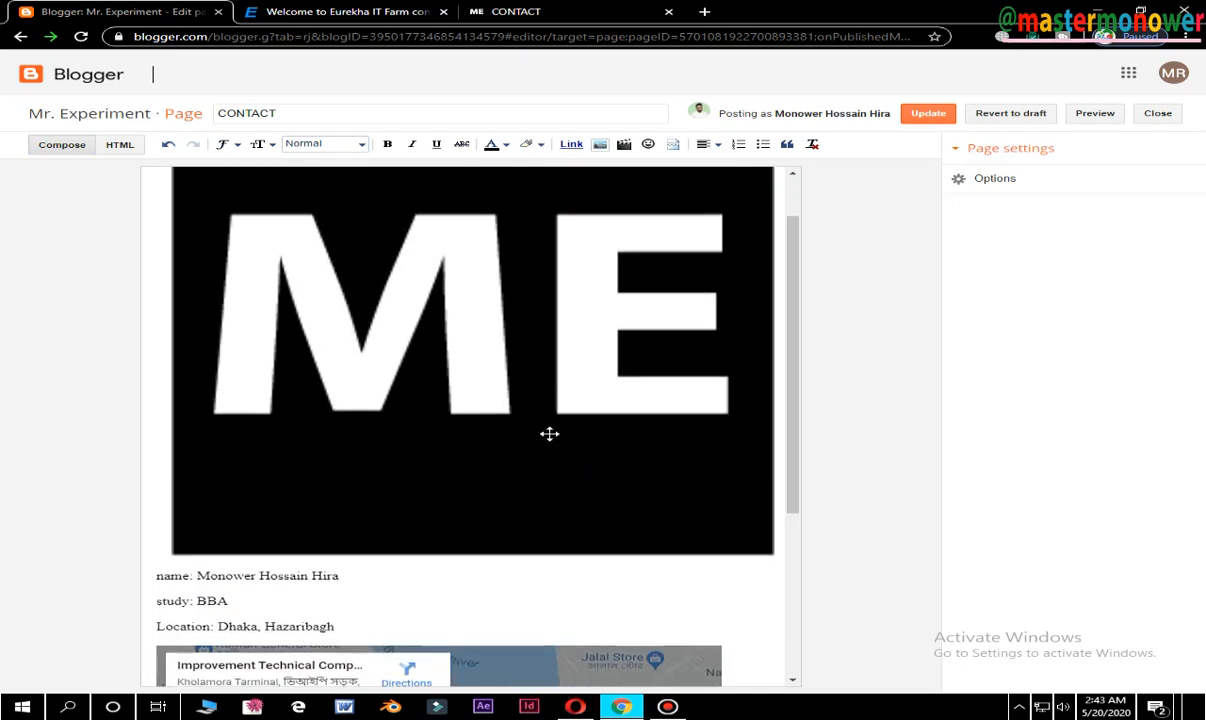
{"action": "left_click", "coordinate": [120, 146]}
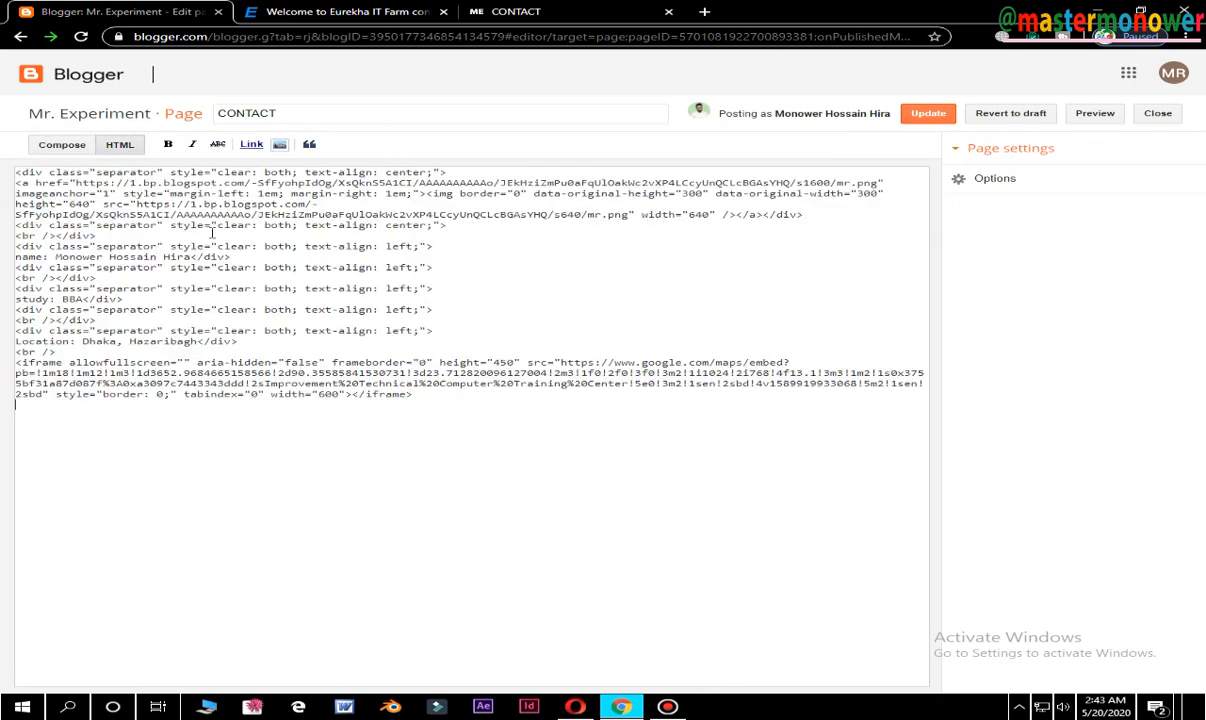
Paste the customer chat code below the Google Maps iframe in the CONTACT page's HTML and update the page.
{"action": "left_click", "coordinate": [451, 411]}
{"action": "key", "text": "ctrl+v"}
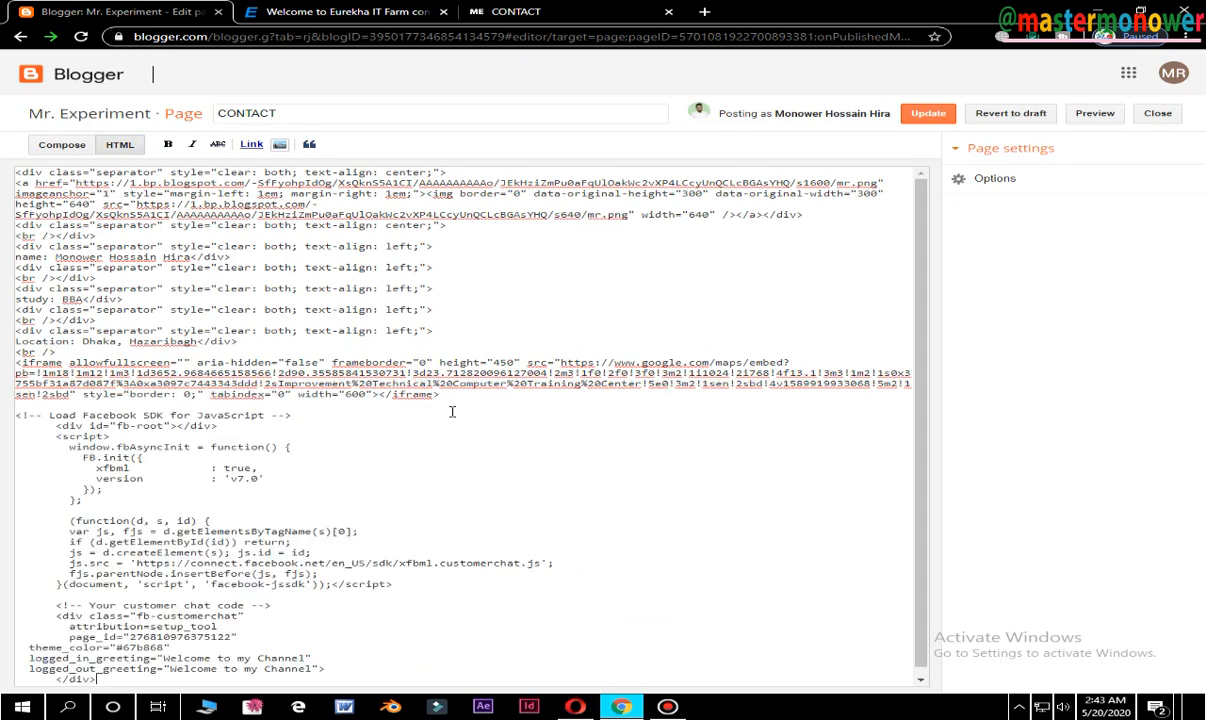
{"action": "scroll", "coordinate": [430, 538], "scroll_direction": "down", "scroll_amount": 1}
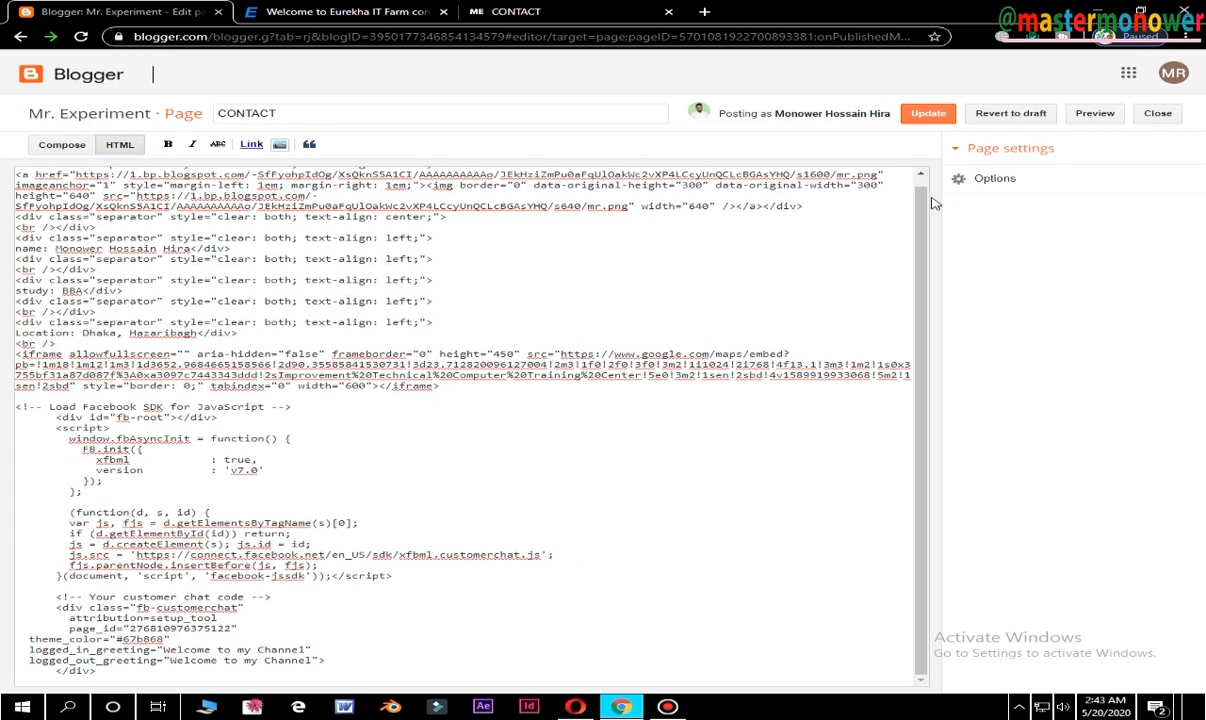
{"action": "left_click", "coordinate": [930, 117]}
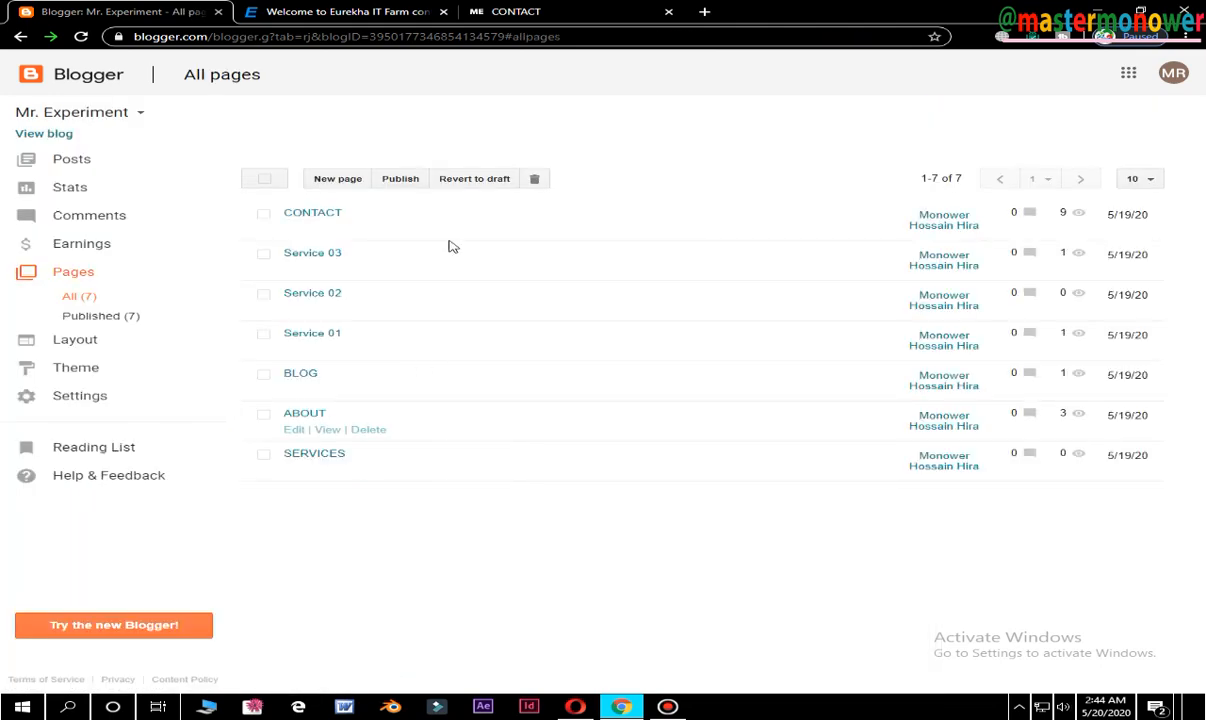
Go to the live CONTACT page on the blog, look it over and reload it.
{"action": "left_click", "coordinate": [330, 12]}
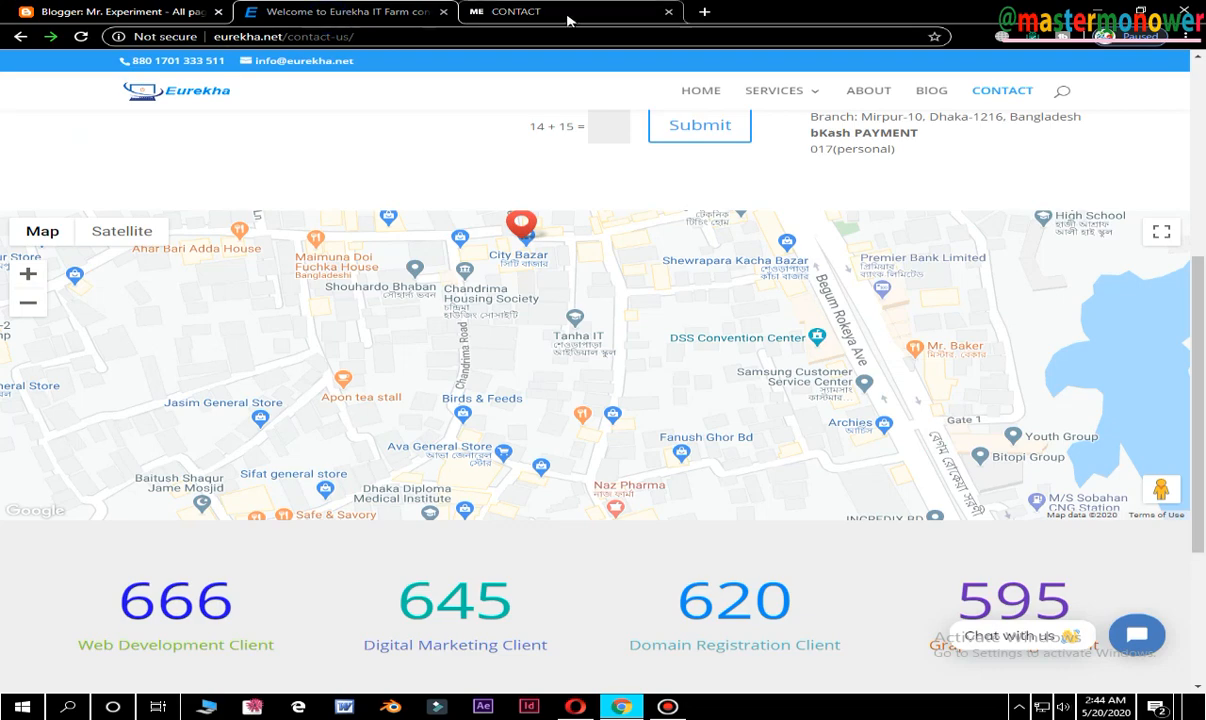
{"action": "left_click", "coordinate": [515, 12]}
{"action": "scroll", "coordinate": [499, 341], "scroll_direction": "down", "scroll_amount": 7}
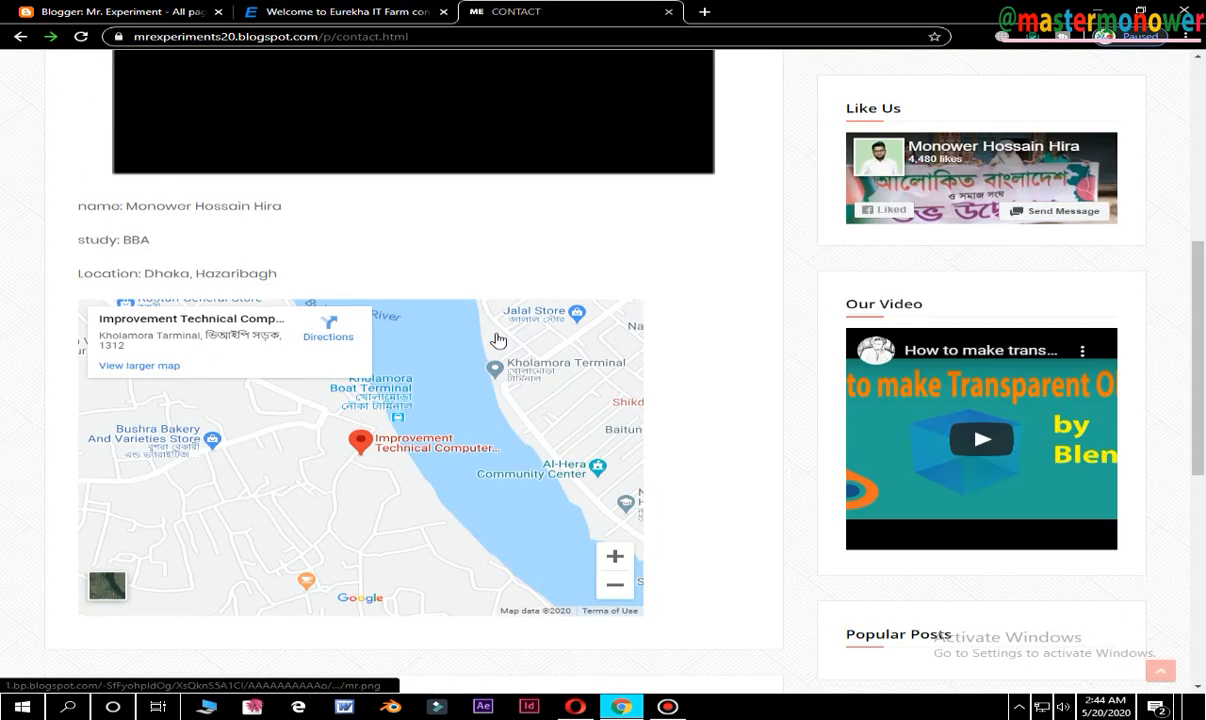
{"action": "scroll", "coordinate": [499, 341], "scroll_direction": "up", "scroll_amount": 3}
{"action": "scroll", "coordinate": [499, 341], "scroll_direction": "up", "scroll_amount": 4}
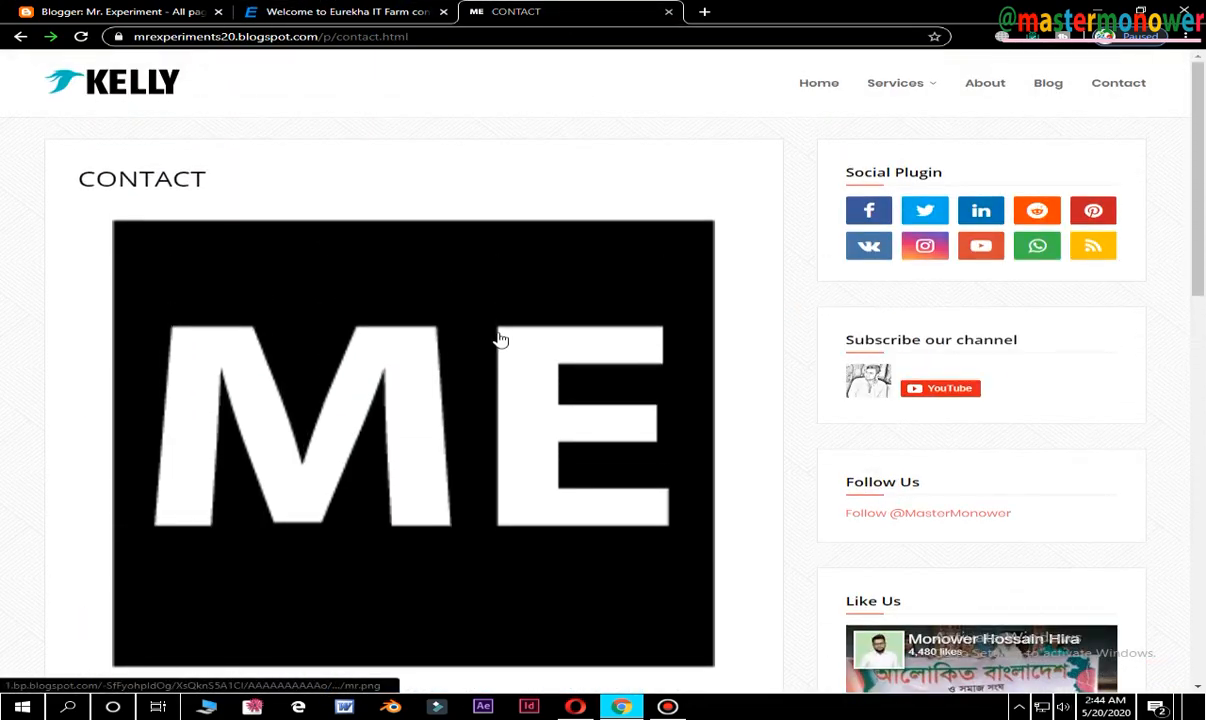
{"action": "left_click", "coordinate": [81, 37]}
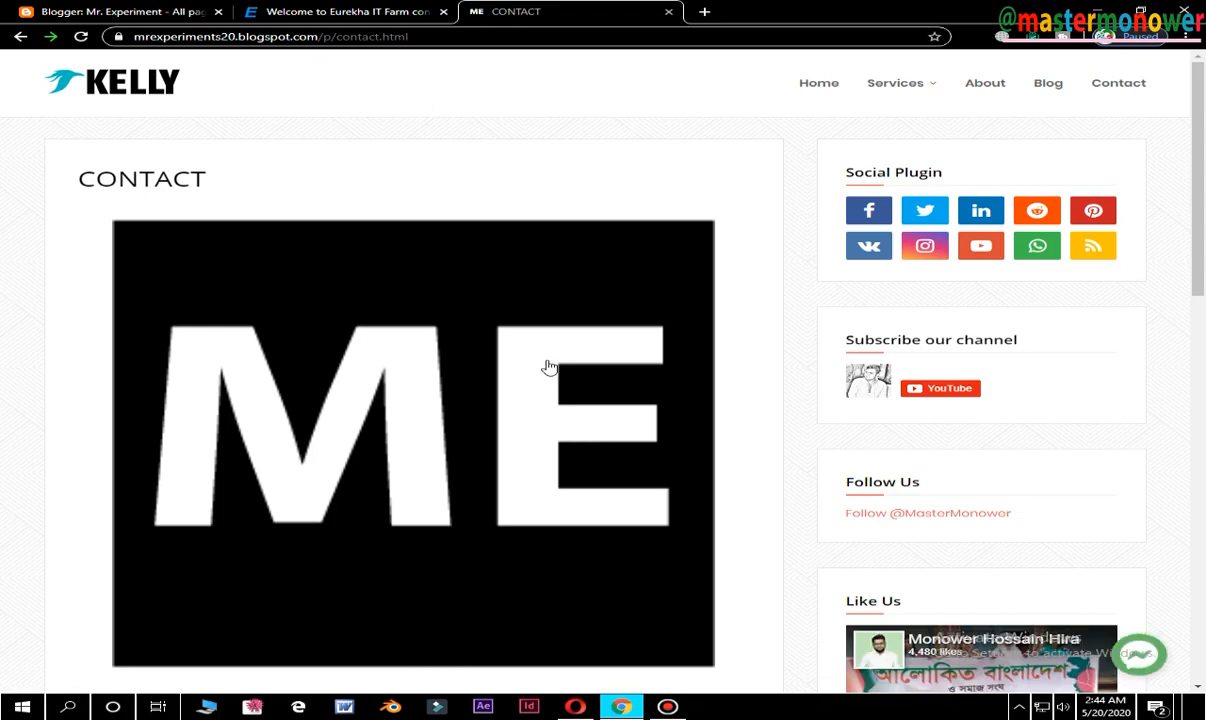
Check the chat bubble while moving through the CONTACT page, and open its greeting window.
{"action": "scroll", "coordinate": [548, 366], "scroll_direction": "down", "scroll_amount": 4}
{"action": "scroll", "coordinate": [548, 364], "scroll_direction": "up", "scroll_amount": 3}
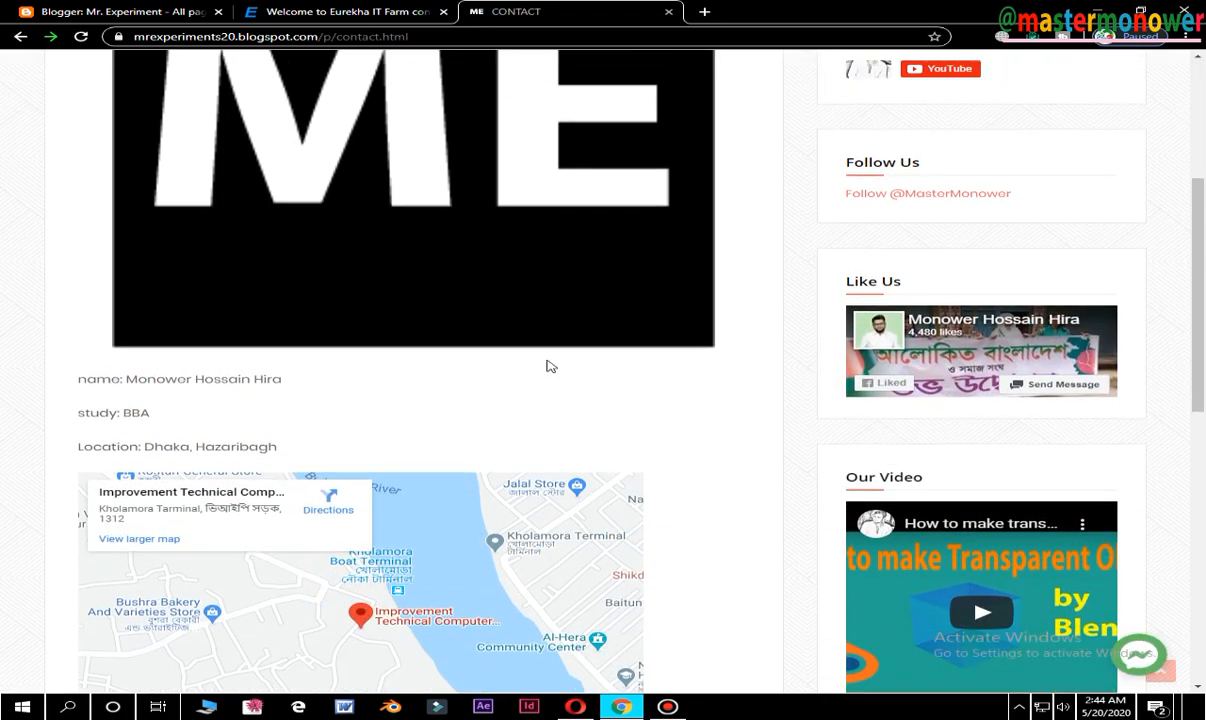
{"action": "scroll", "coordinate": [1040, 585], "scroll_direction": "up", "scroll_amount": 1}
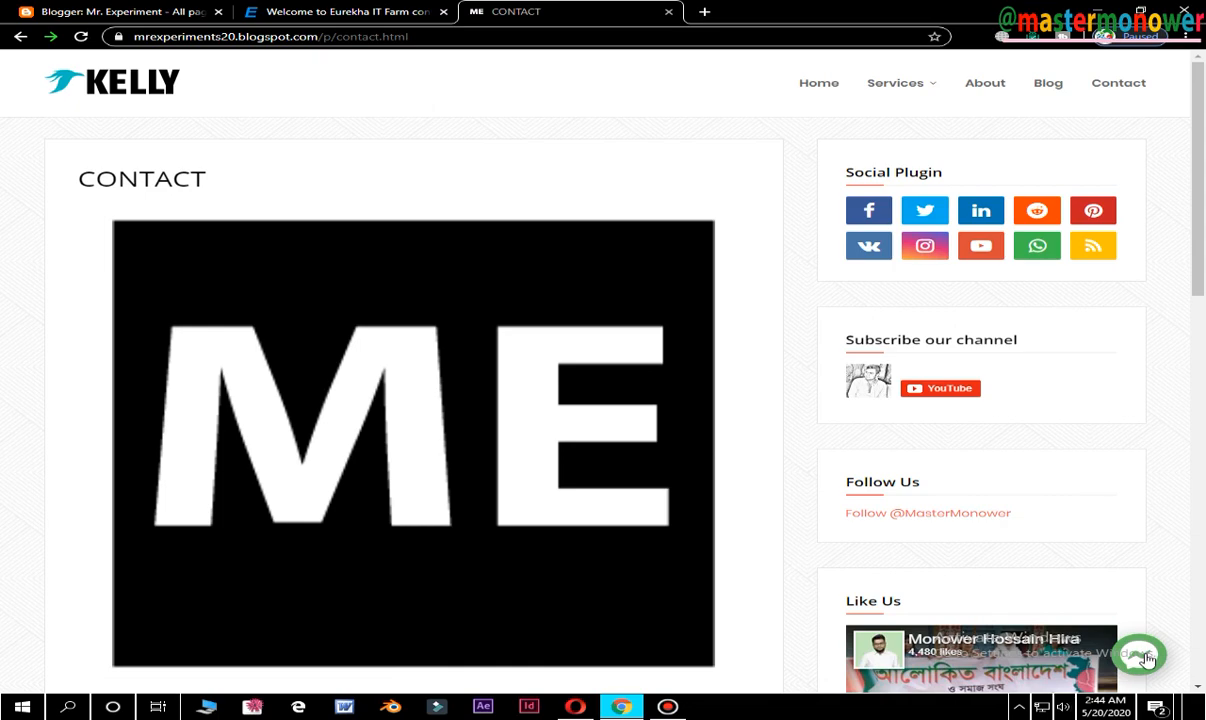
{"action": "left_click", "coordinate": [1145, 655]}
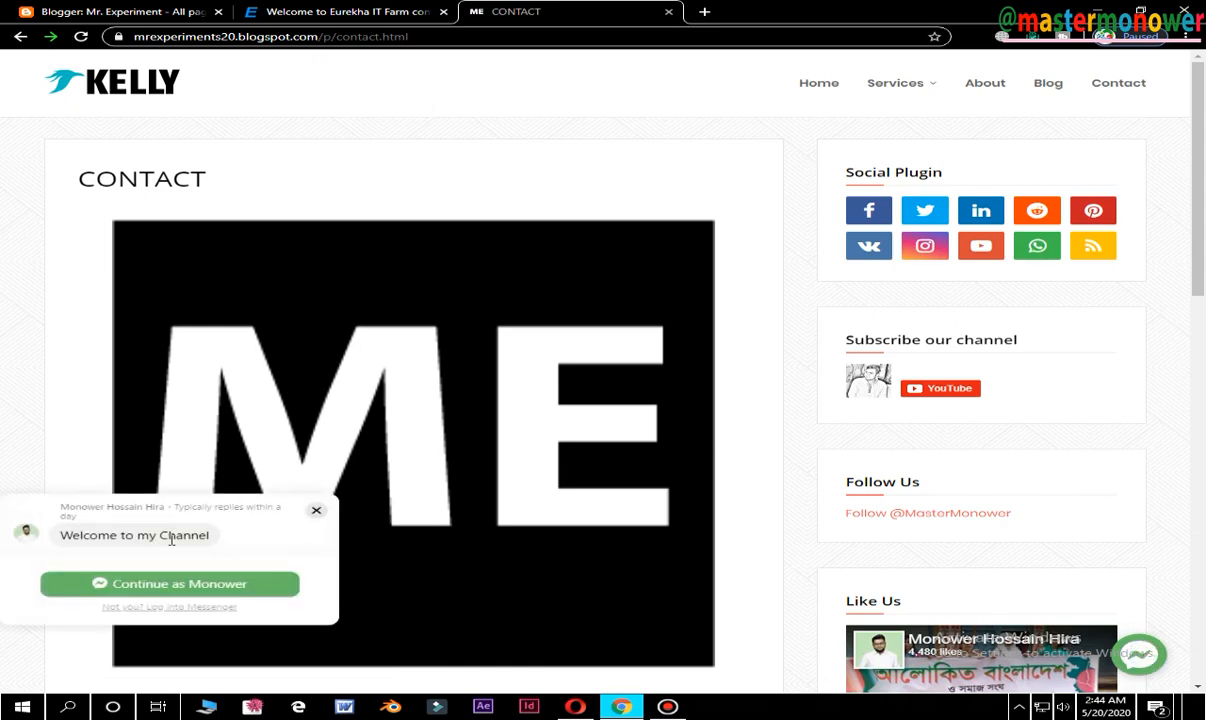
Switch to Opera, finish the messaging plugin setup and close its dialog.
{"action": "left_click", "coordinate": [576, 707]}
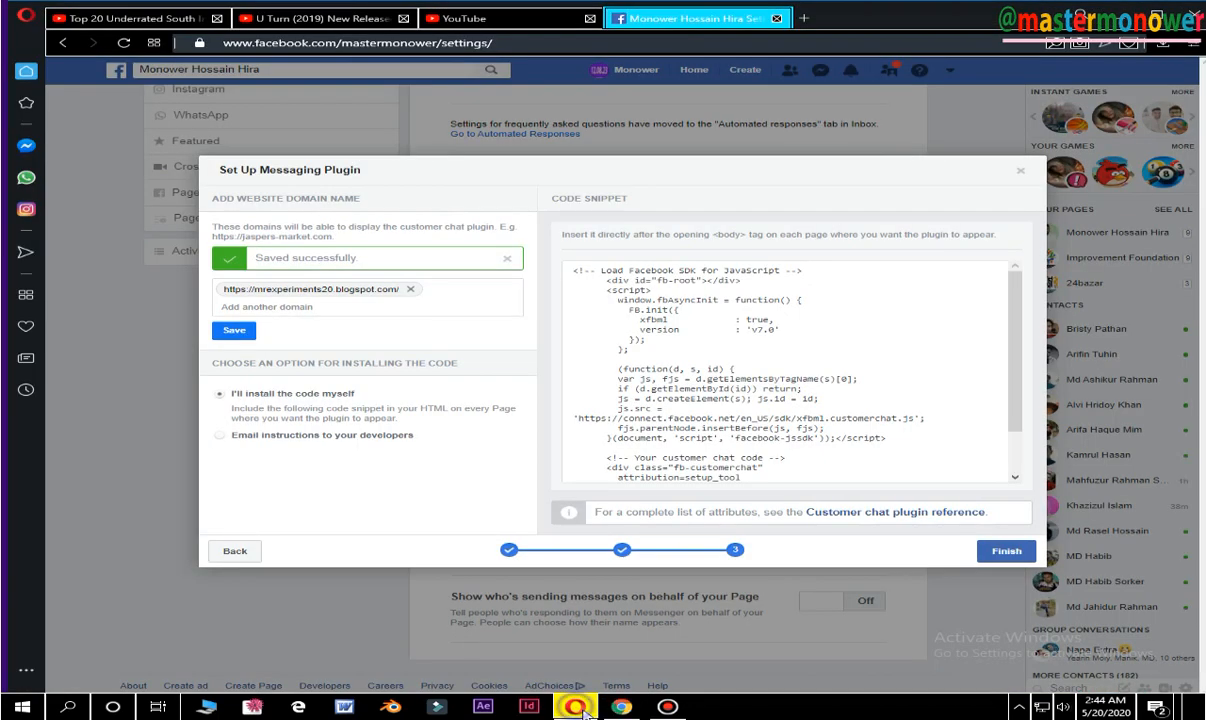
{"action": "left_click", "coordinate": [1008, 552]}
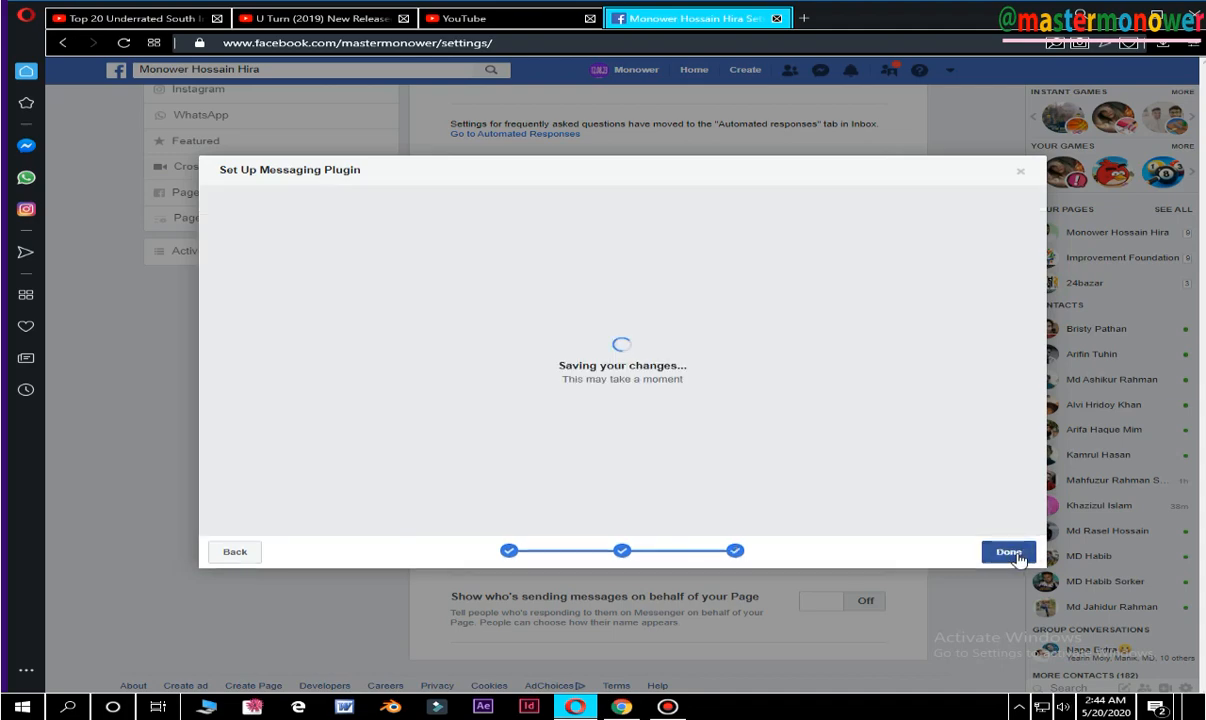
{"action": "left_click", "coordinate": [1010, 553]}
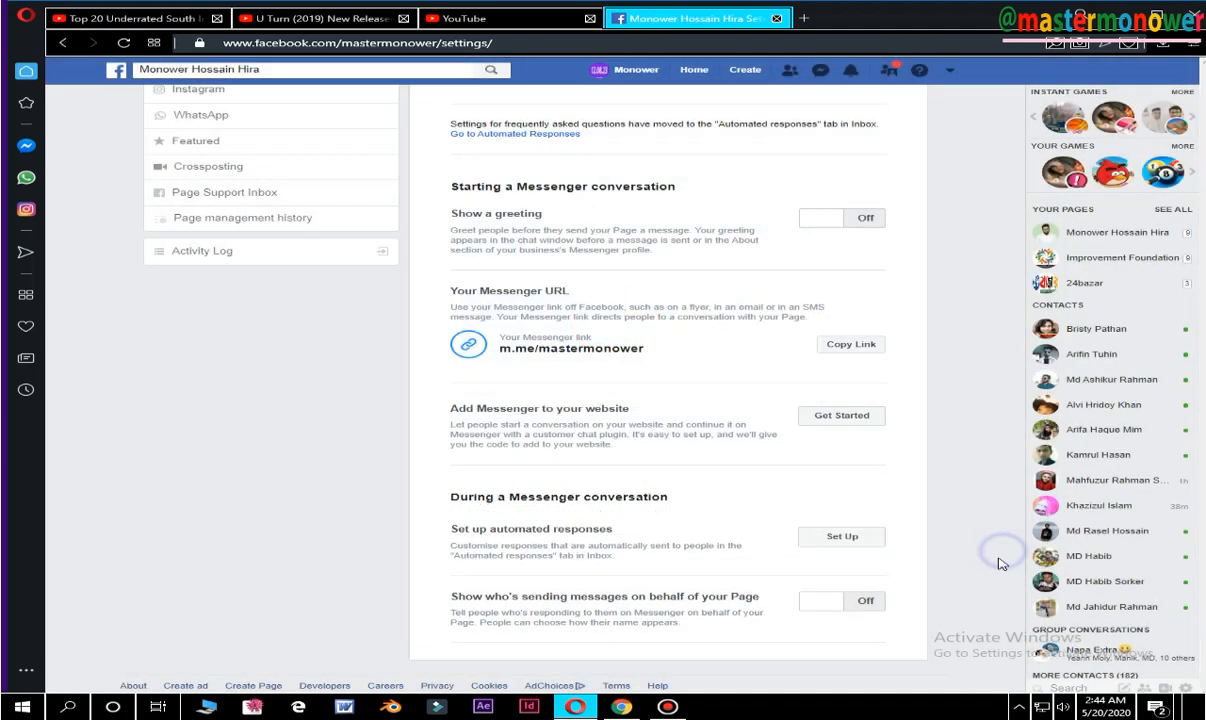
Return to Chrome and test closing and reopening the chat greeting and its Facebook sign-in prompt, leaving both closed.
{"action": "left_click", "coordinate": [618, 707]}
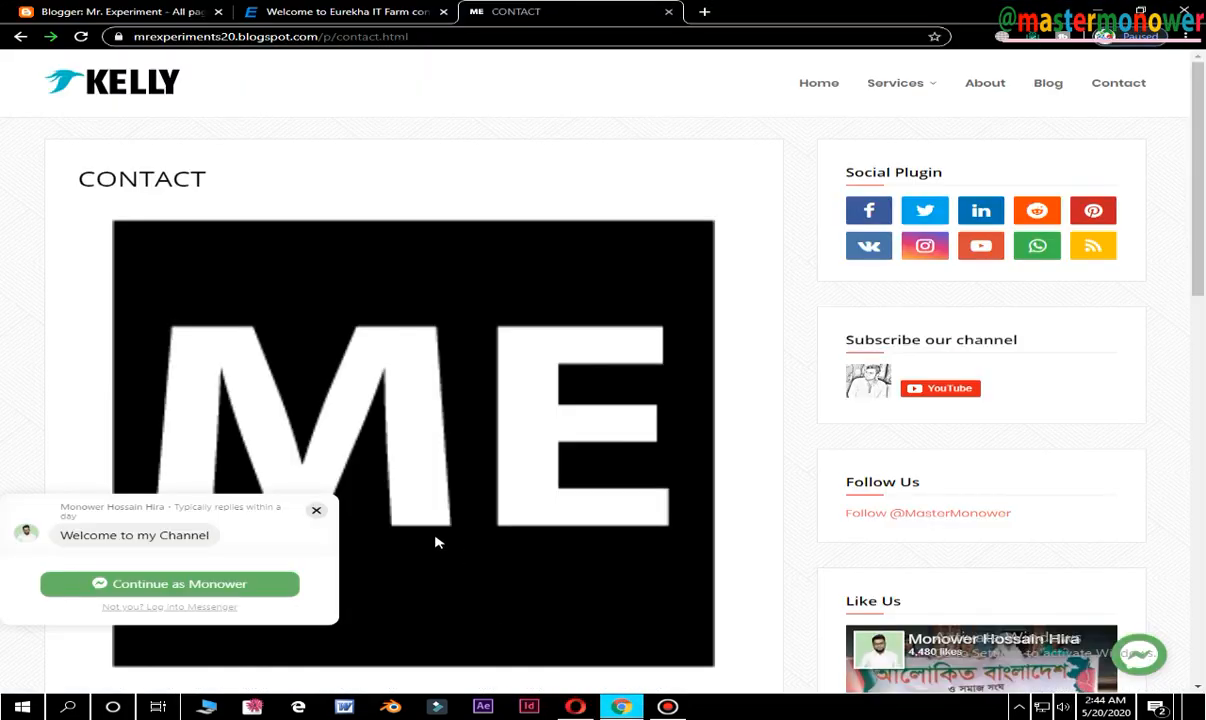
{"action": "left_click", "coordinate": [318, 513]}
{"action": "scroll", "coordinate": [500, 495], "scroll_direction": "down", "scroll_amount": 2}
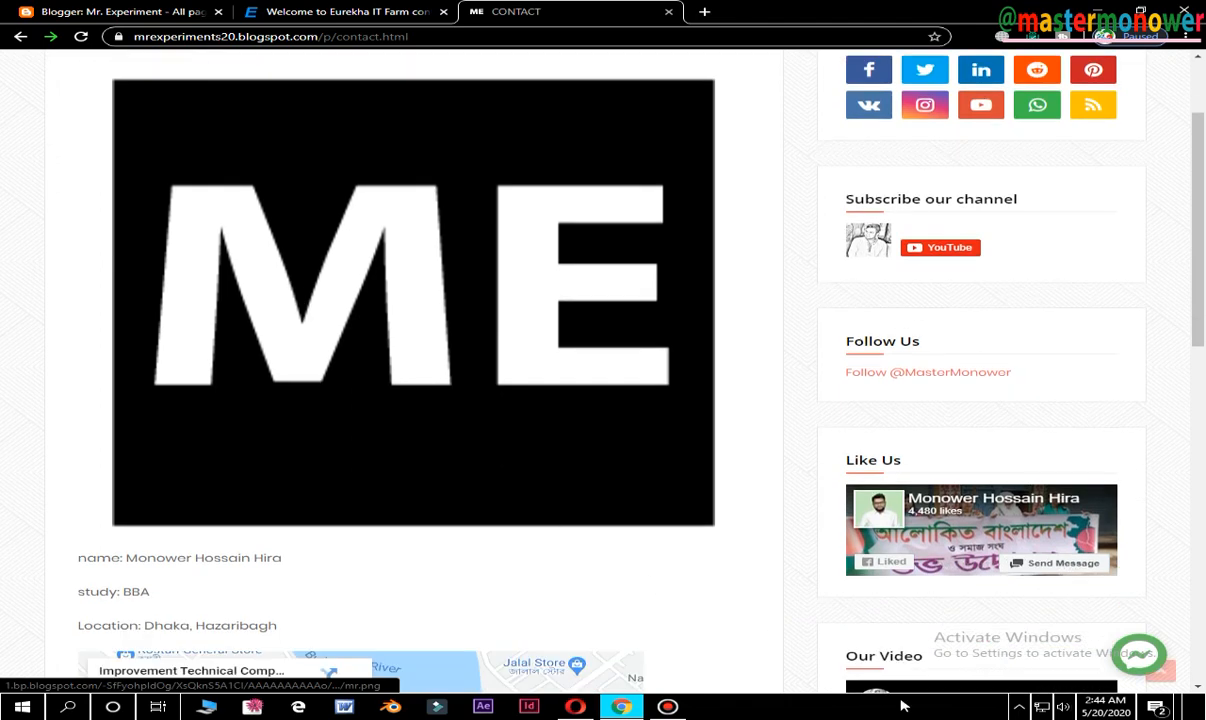
{"action": "left_click", "coordinate": [1137, 655]}
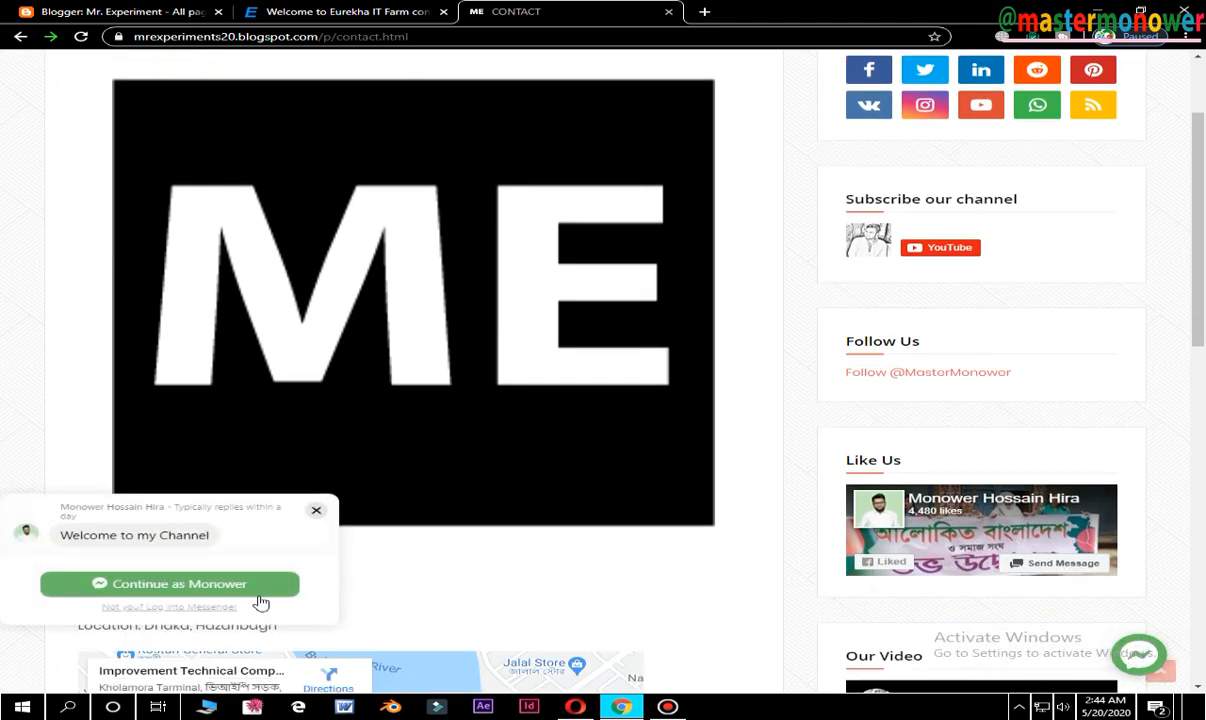
{"action": "left_click", "coordinate": [185, 587]}
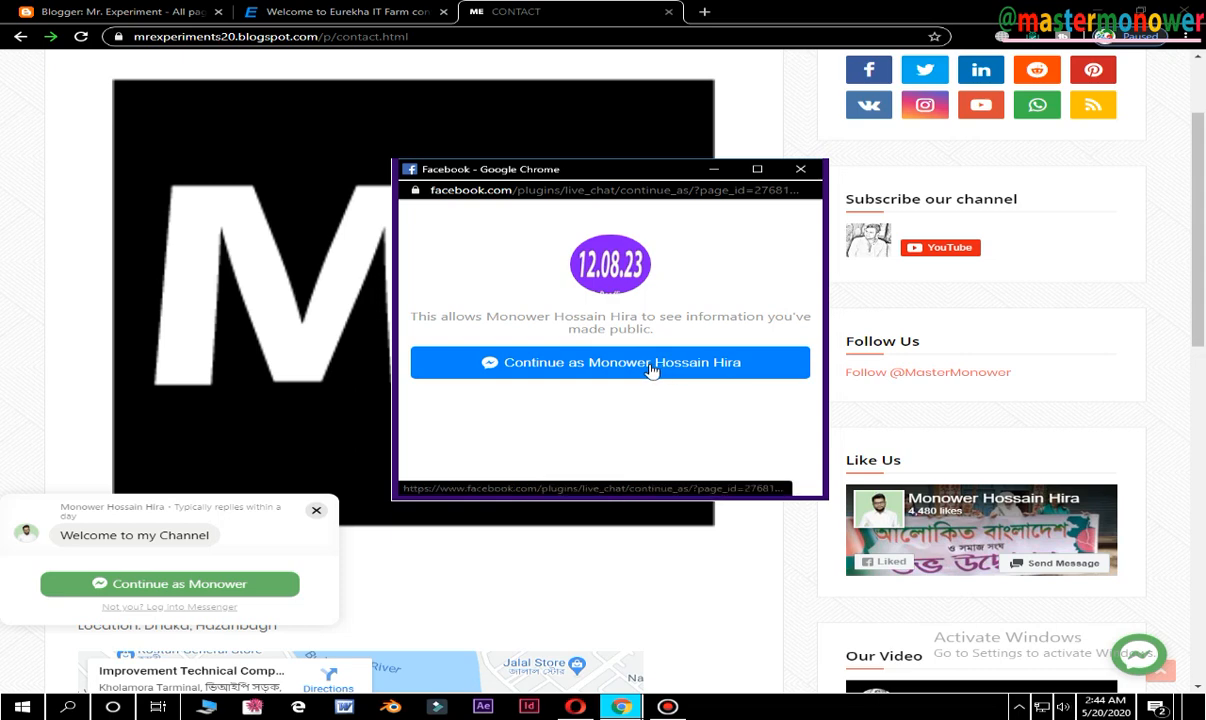
{"action": "left_click", "coordinate": [805, 171]}
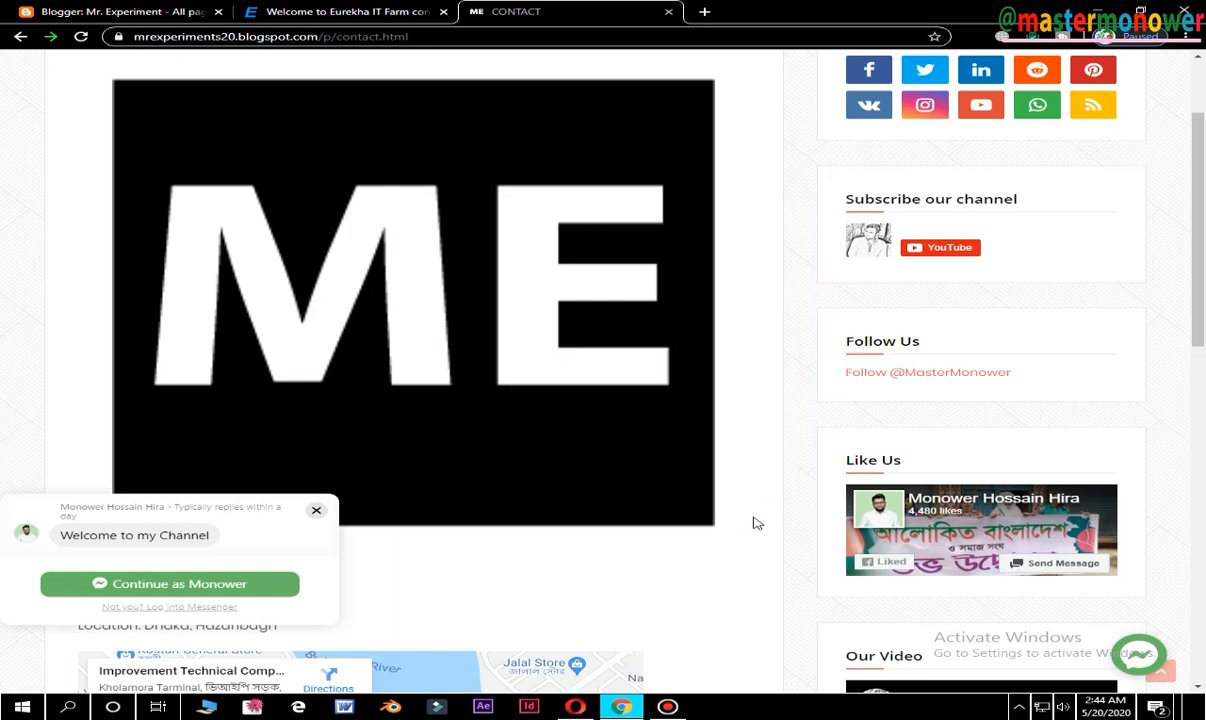
{"action": "left_click", "coordinate": [316, 510]}
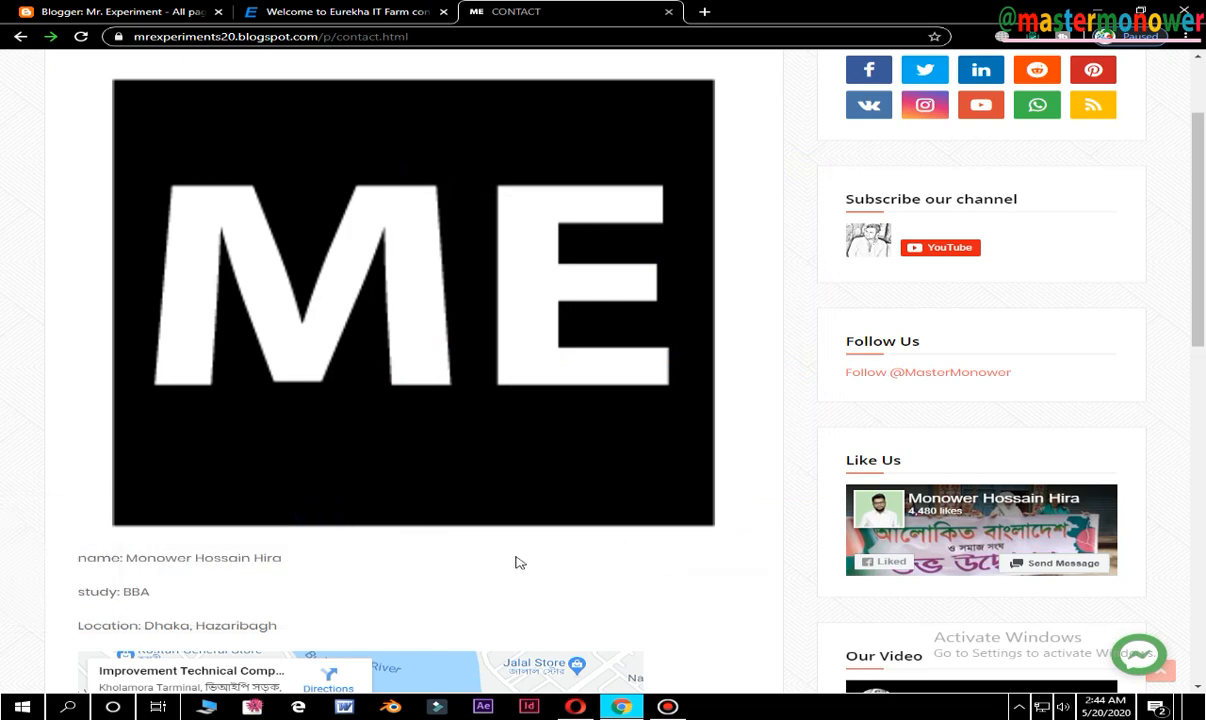
{"action": "scroll", "coordinate": [551, 576], "scroll_direction": "up", "scroll_amount": 2}
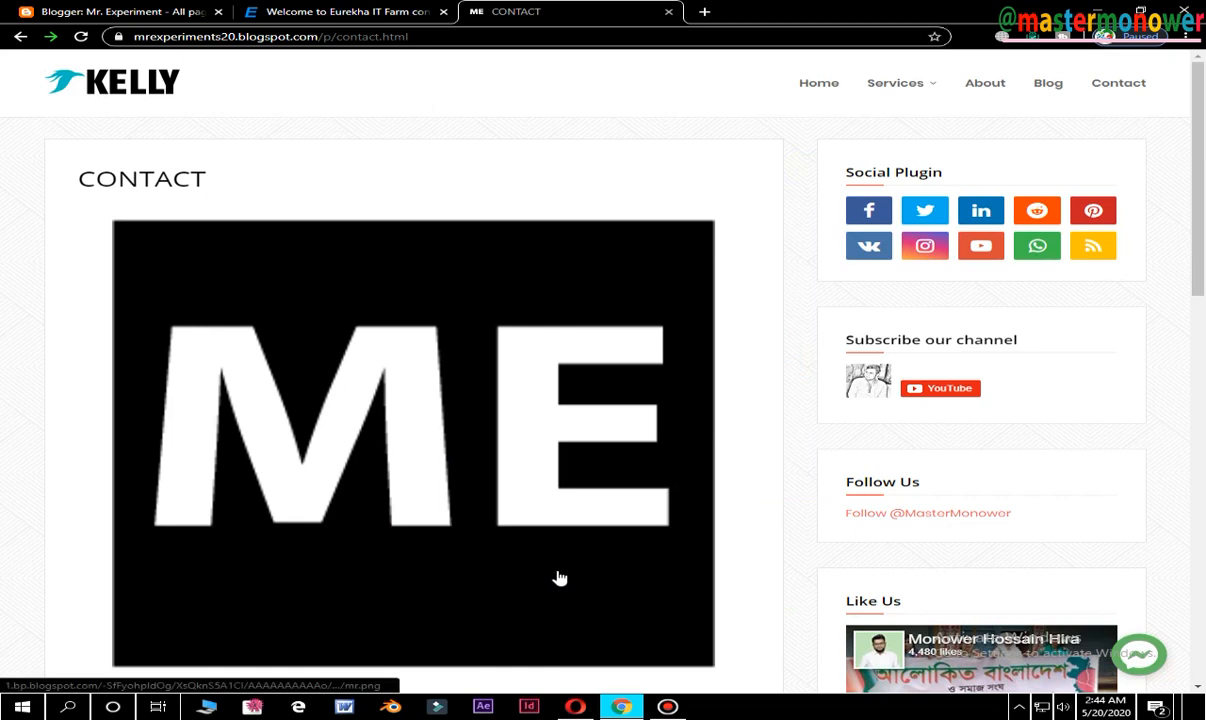